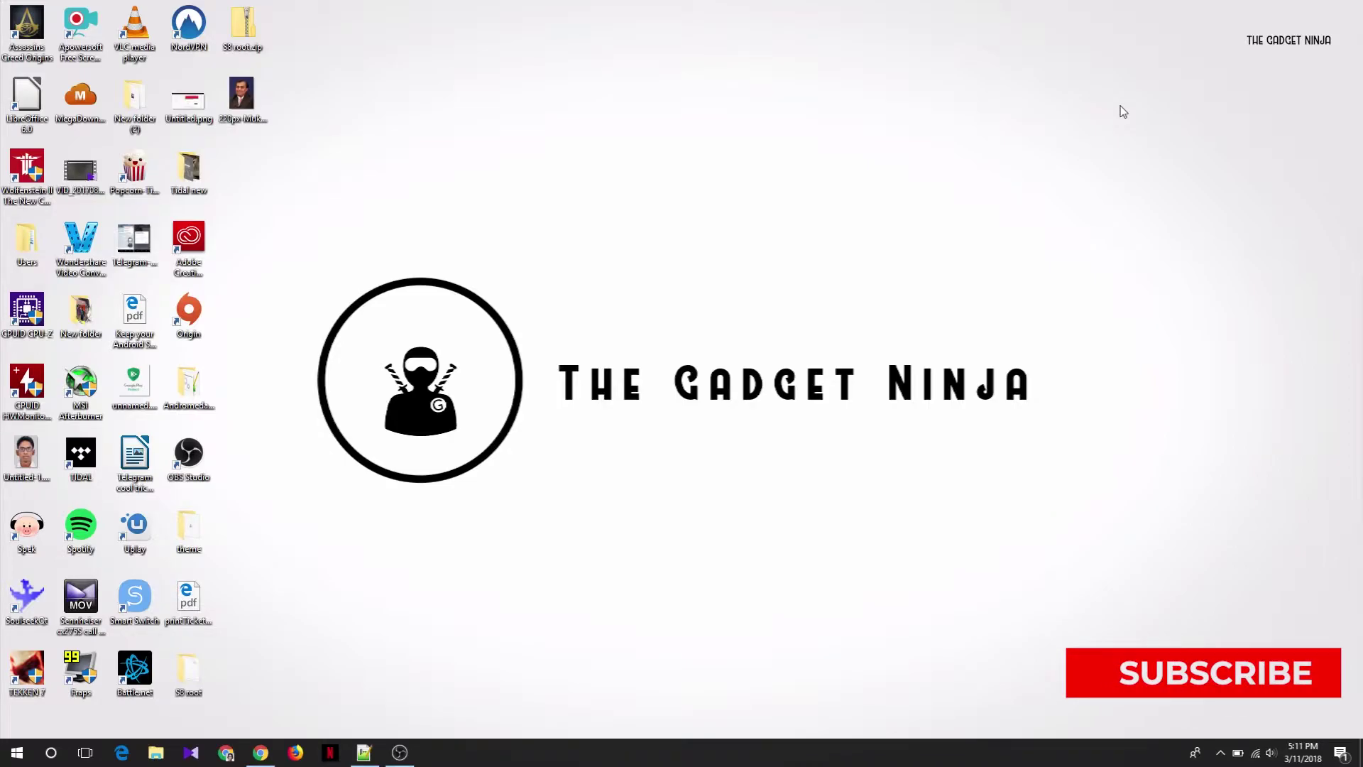
# Browse to Local Disk (E:) and check its background context menu lacks a command window entry.
pyautogui.press('super+e')
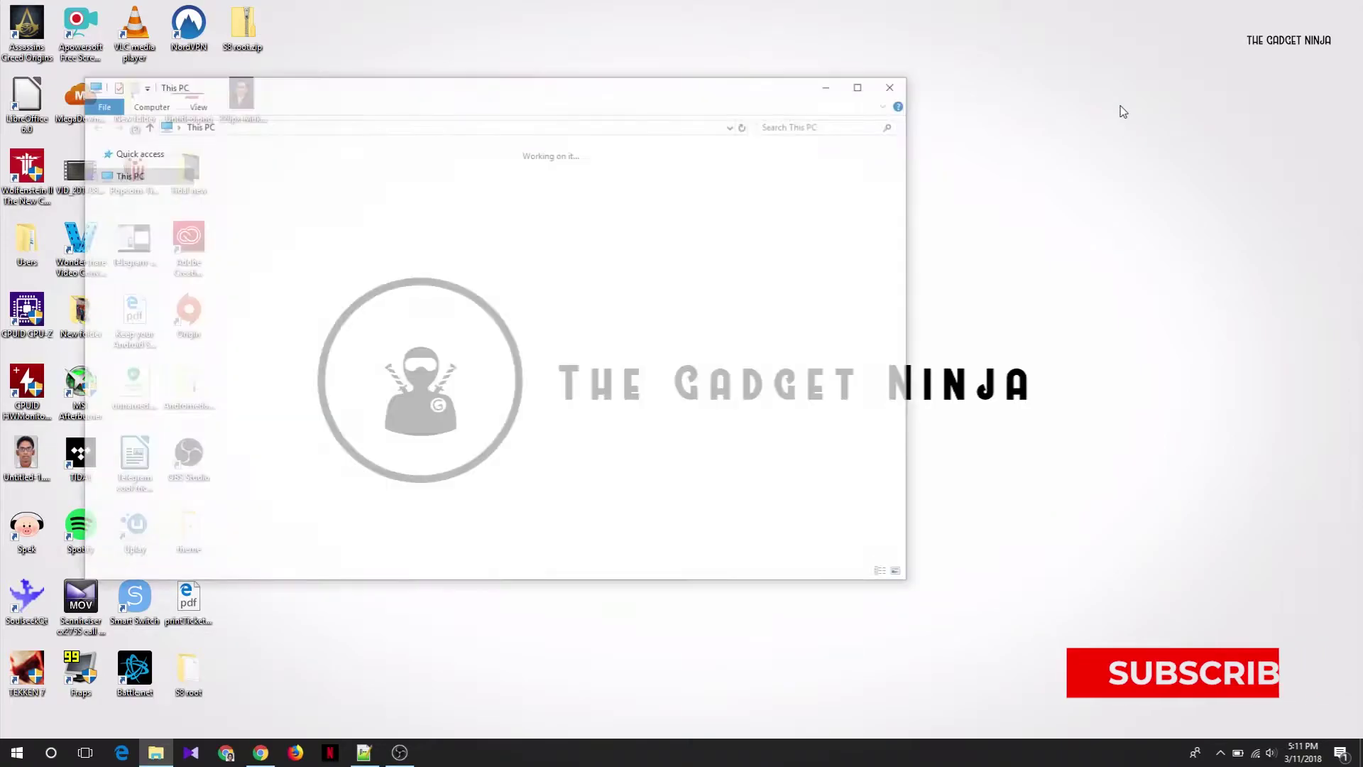
pyautogui.doubleClick(504, 340)
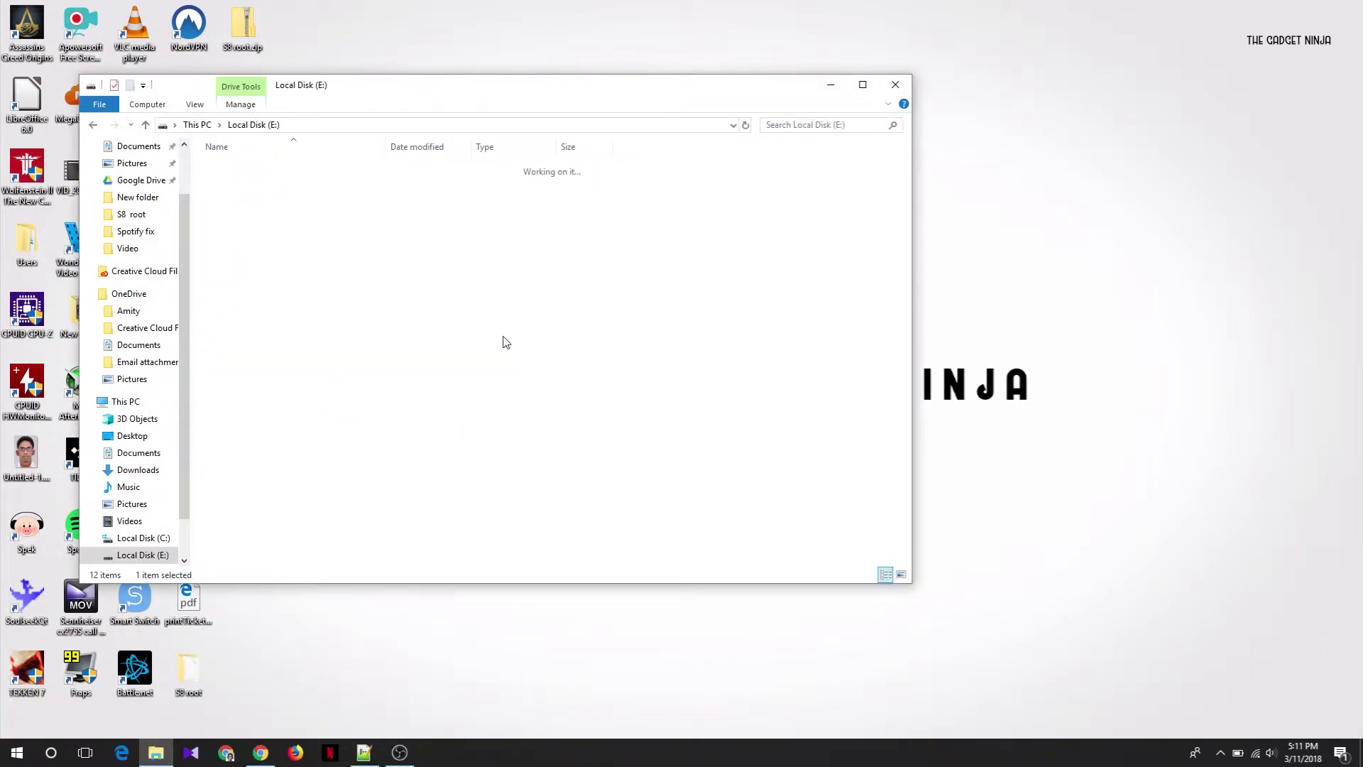
pyautogui.rightClick(804, 321)
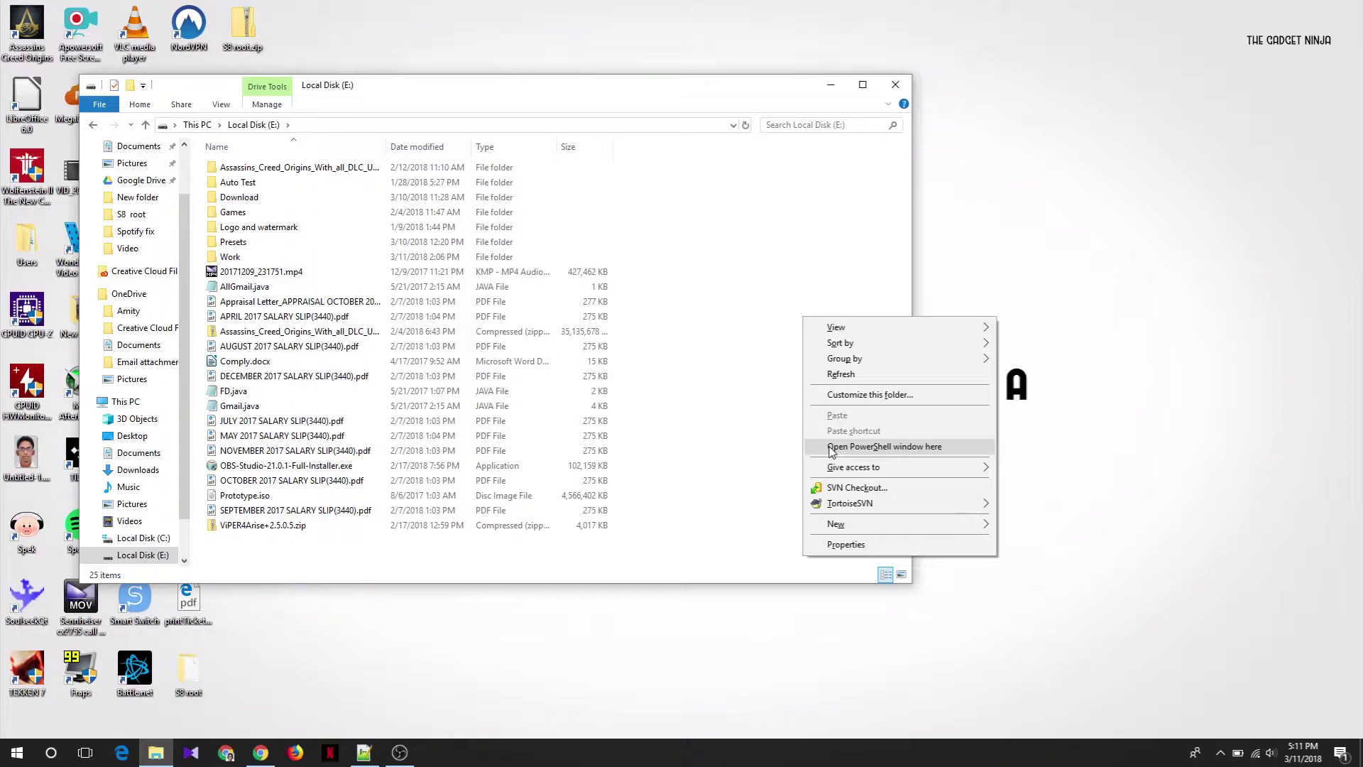
pyautogui.click(850, 282)
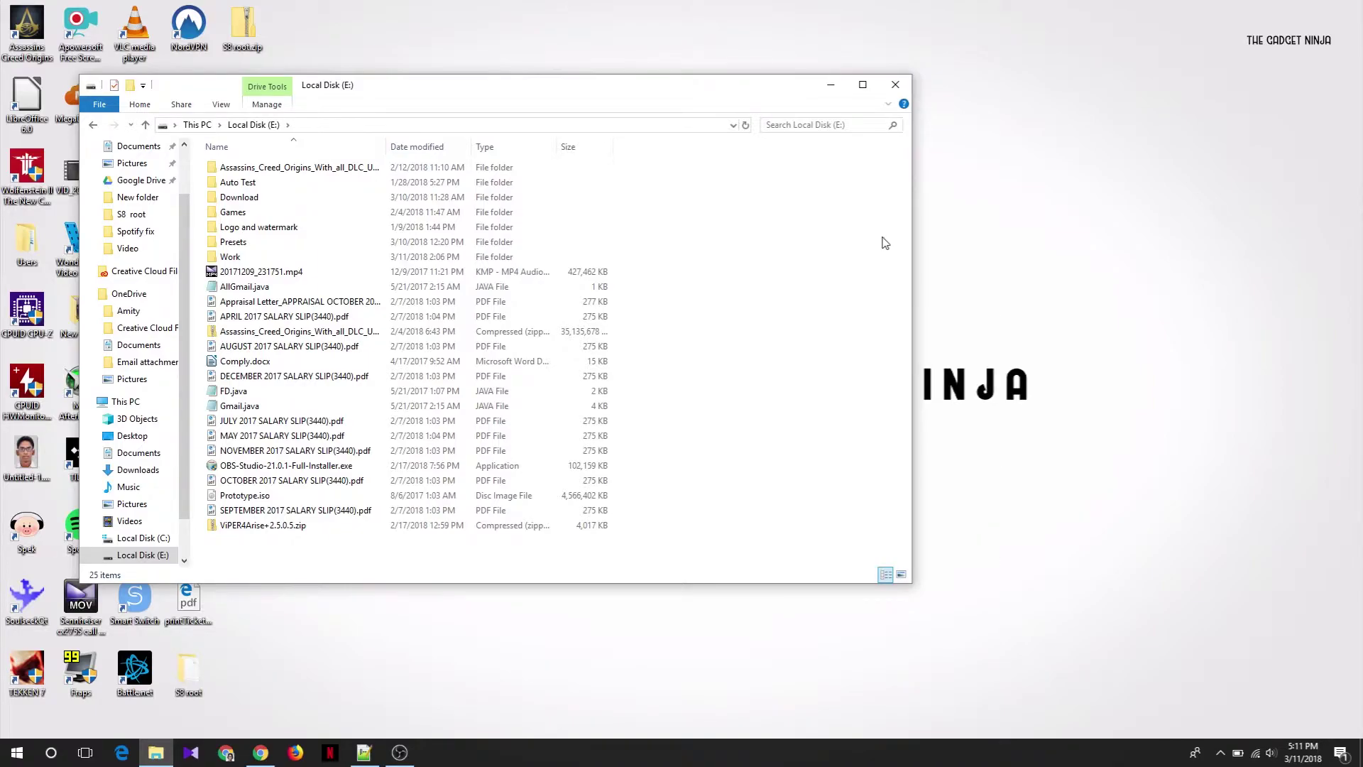
# Launch regedit and select the cmd key under HKEY_CLASSES_ROOT\Directory\Background\shell.
pyautogui.press('super+r')
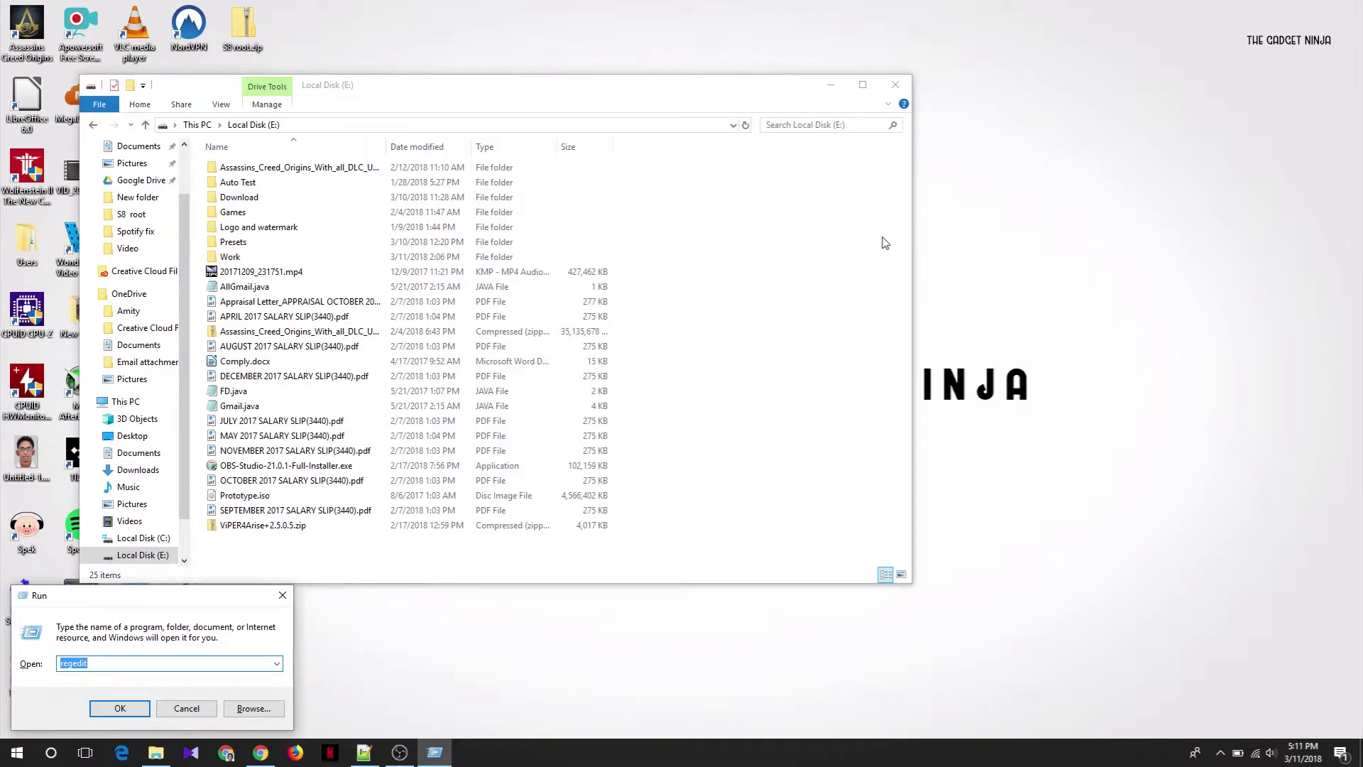
pyautogui.write('regedit')
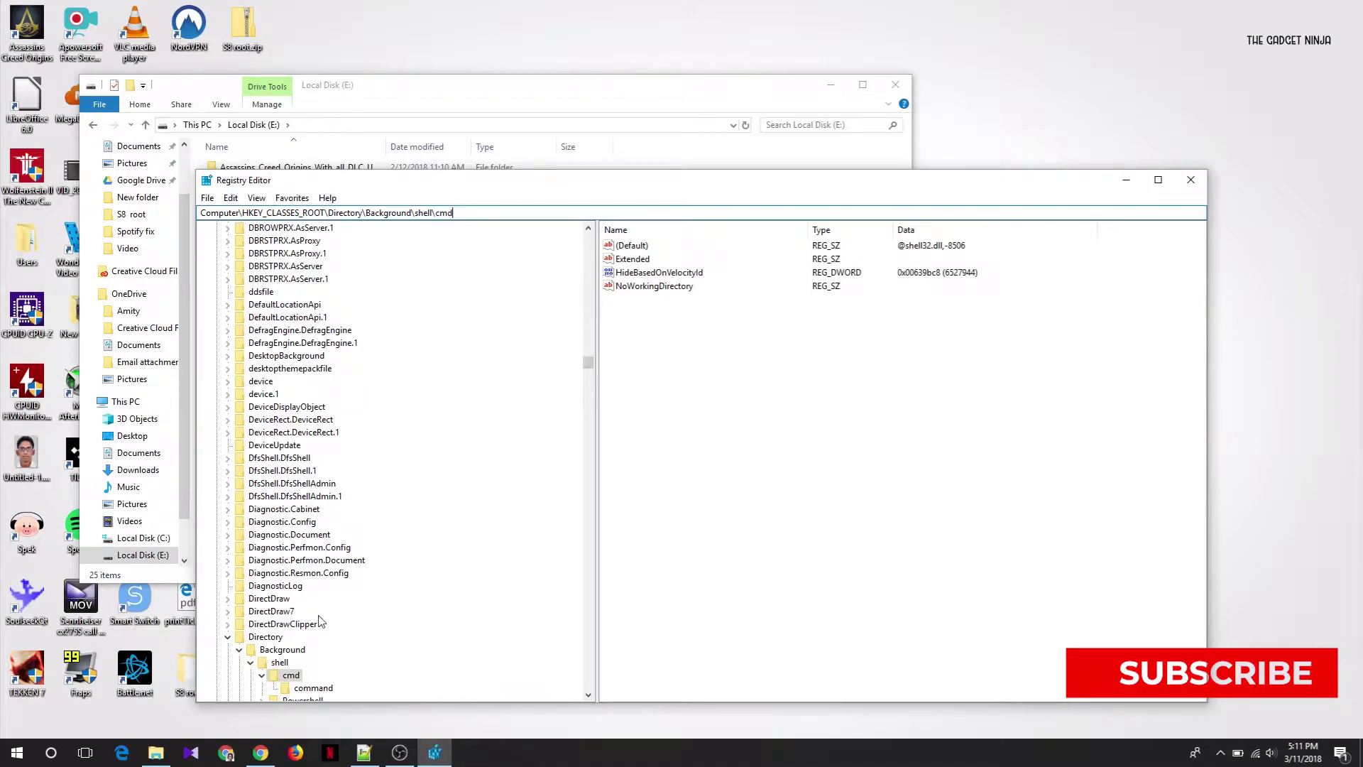
pyautogui.click(289, 680)
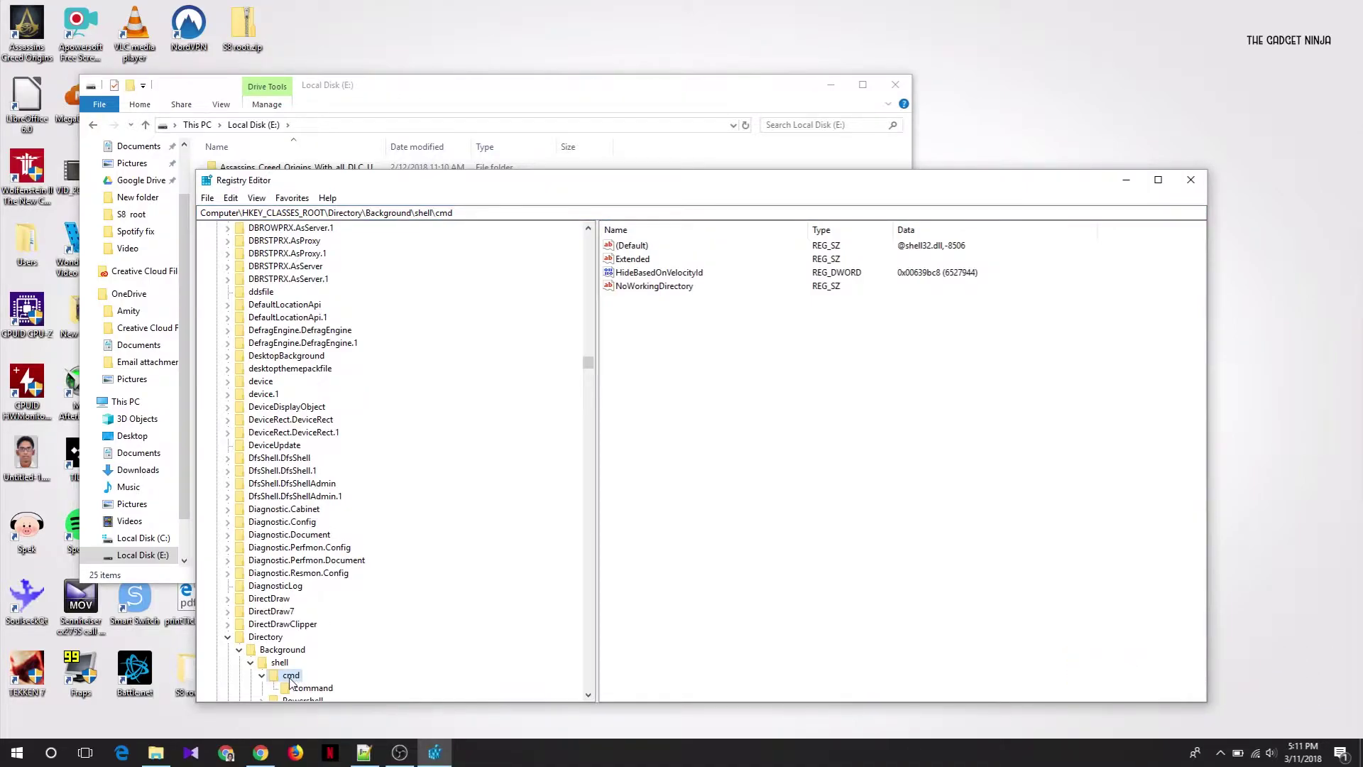
pyautogui.rightClick(289, 680)
# Make your account owner of the cmd key, replacing owner on subcontainers and objects.
pyautogui.click(322, 650)
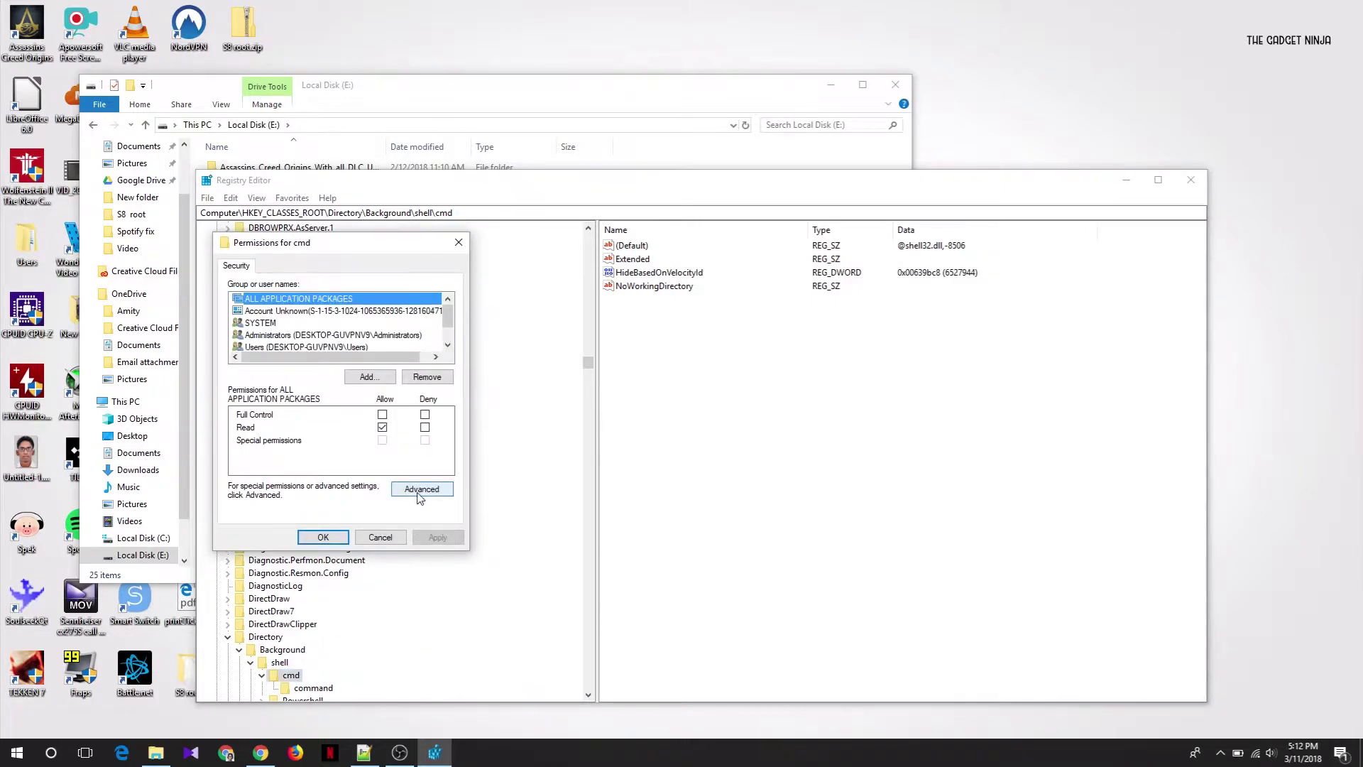
pyautogui.click(421, 490)
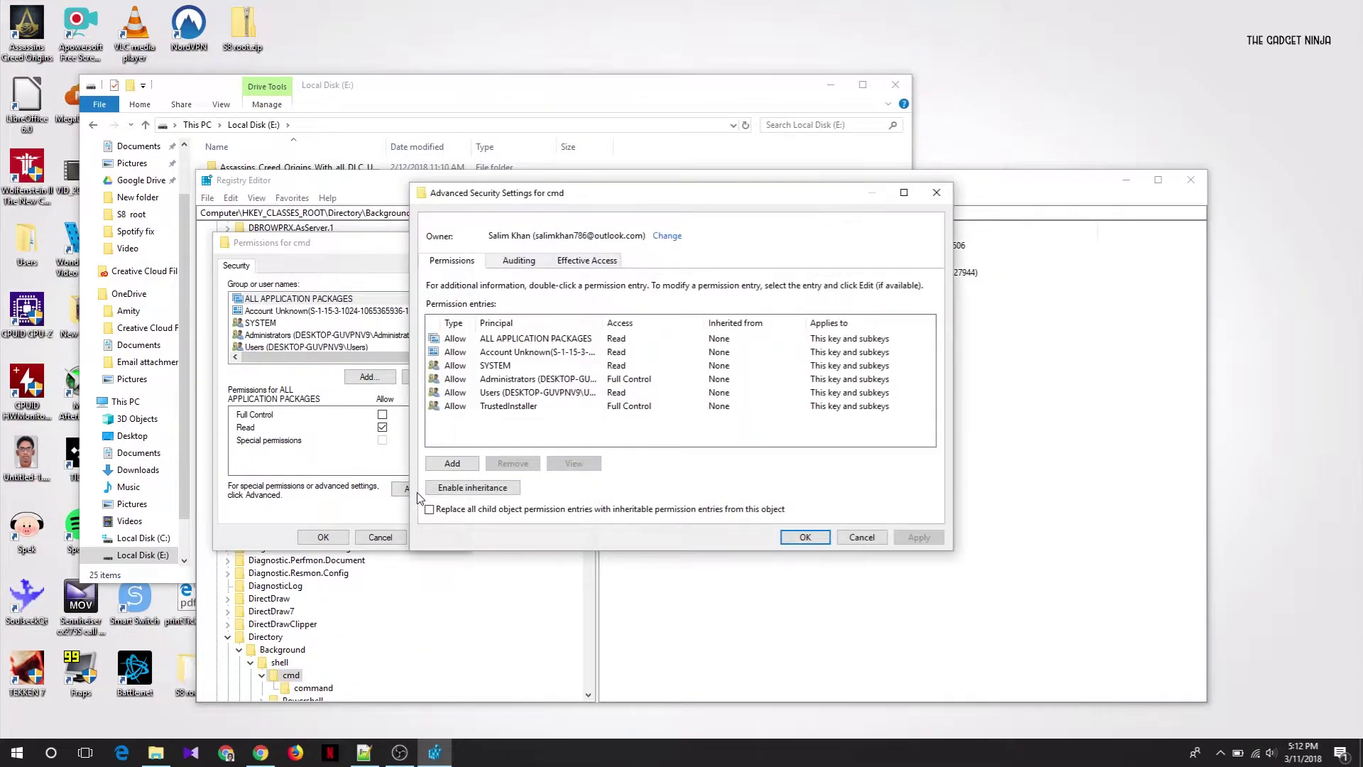
pyautogui.click(668, 236)
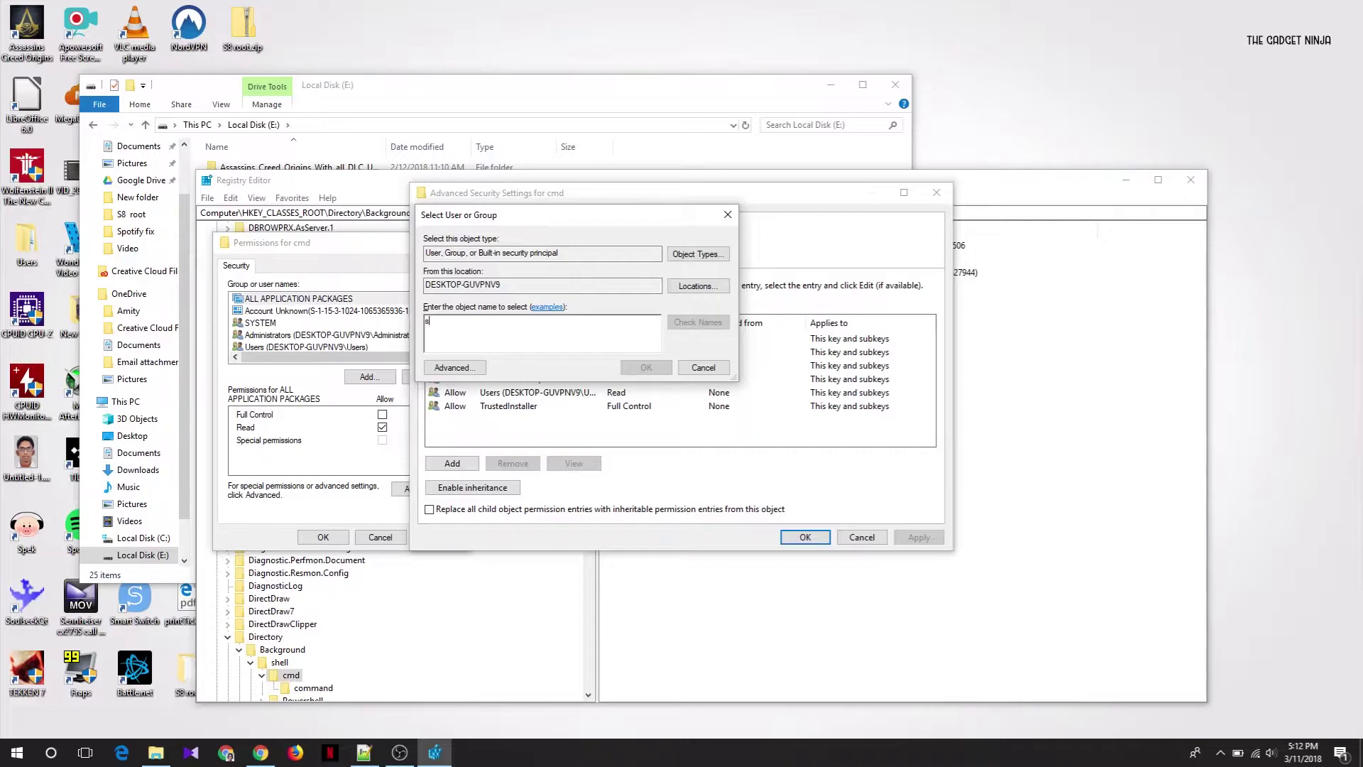
pyautogui.write('salim')
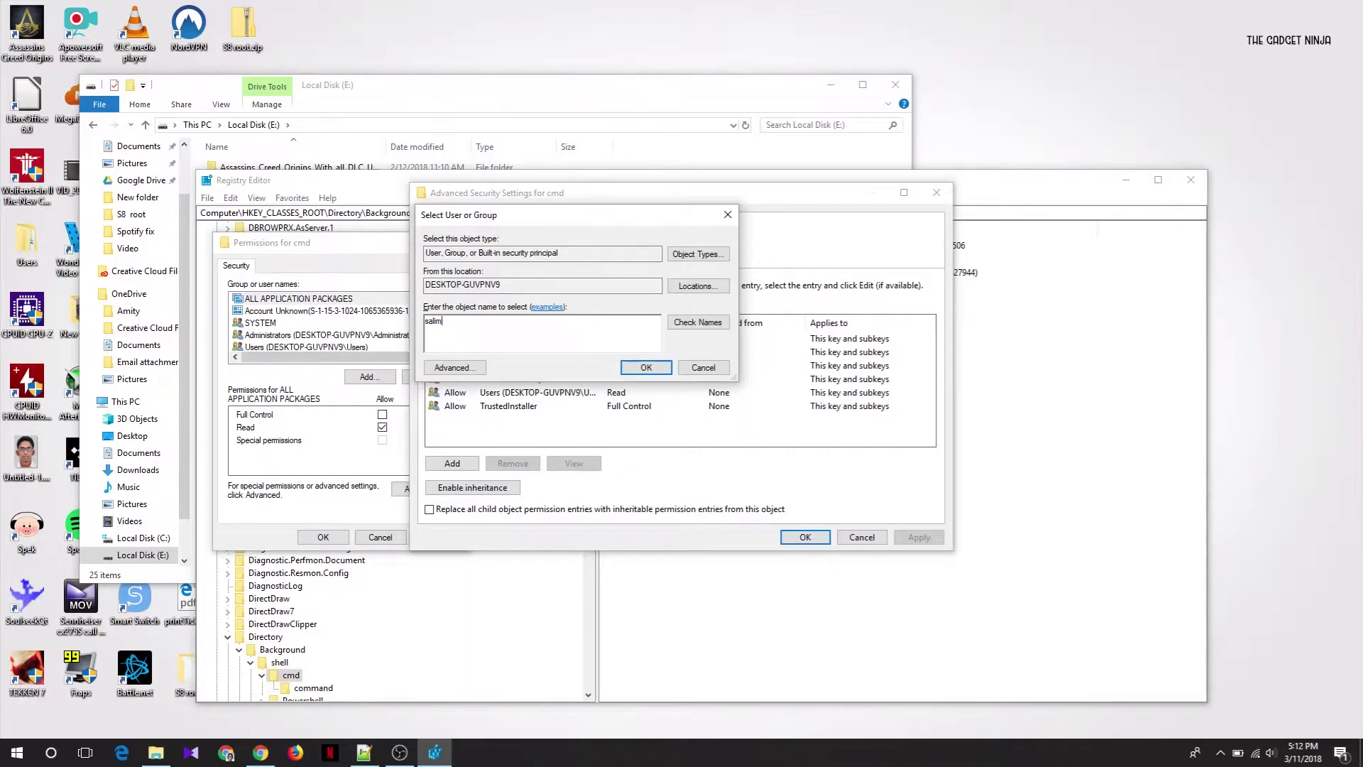
pyautogui.press('Return')
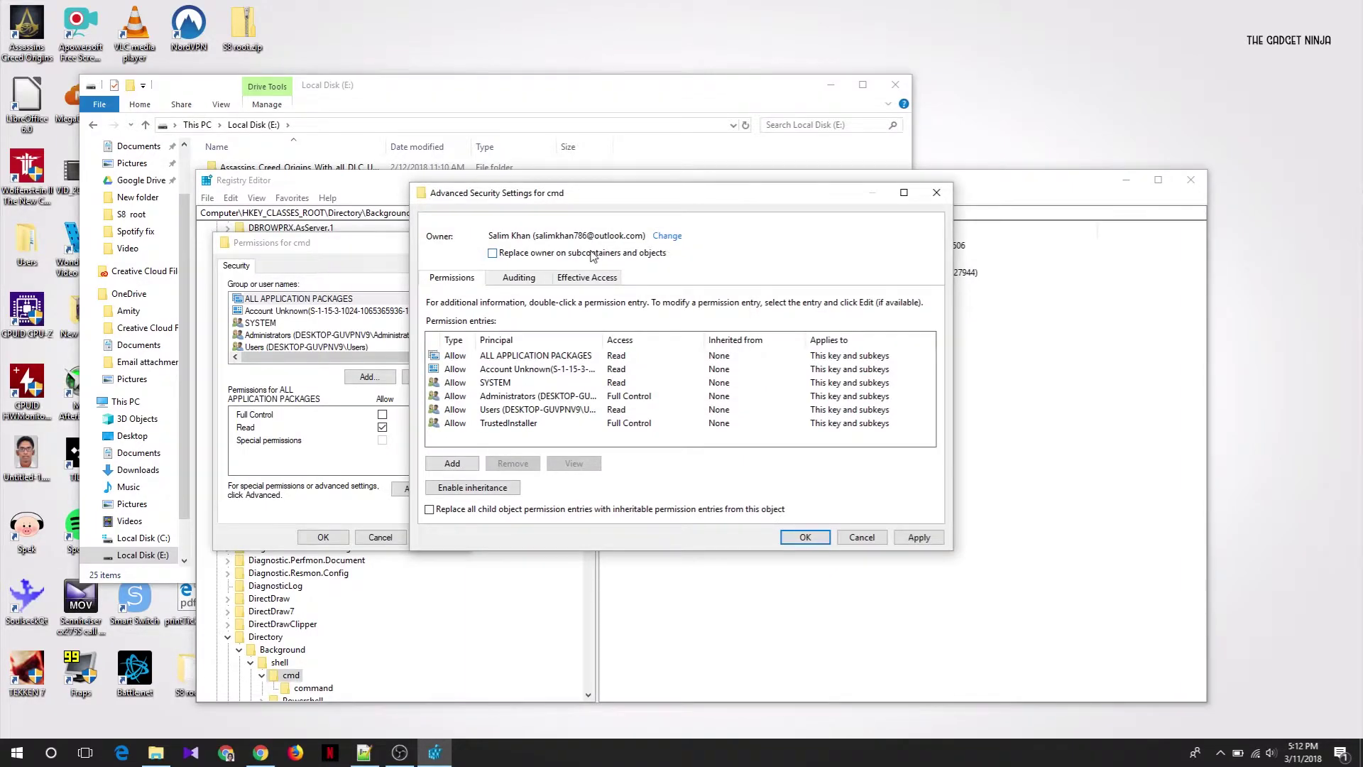
pyautogui.click(492, 254)
pyautogui.click(819, 541)
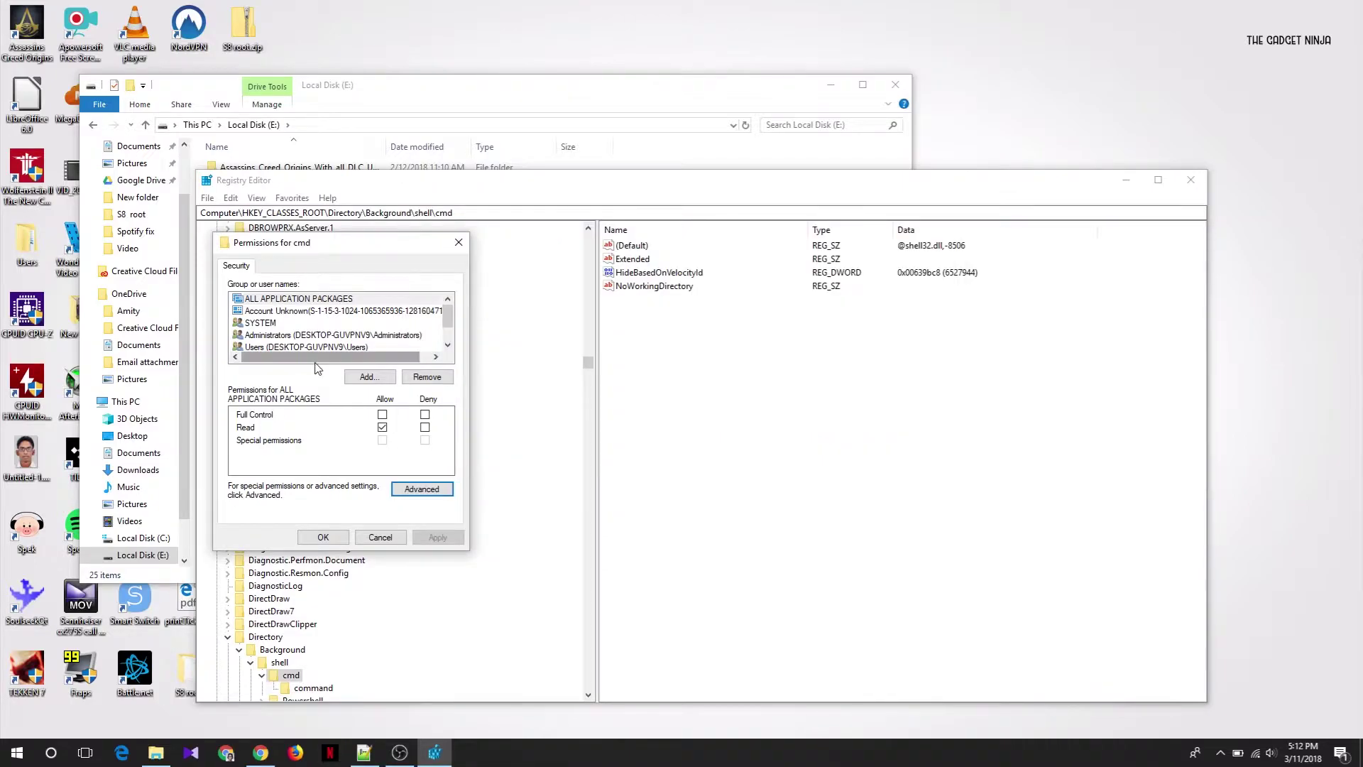
# Allow the Administrators group Full Control on the cmd key and save the permissions.
pyautogui.click(290, 337)
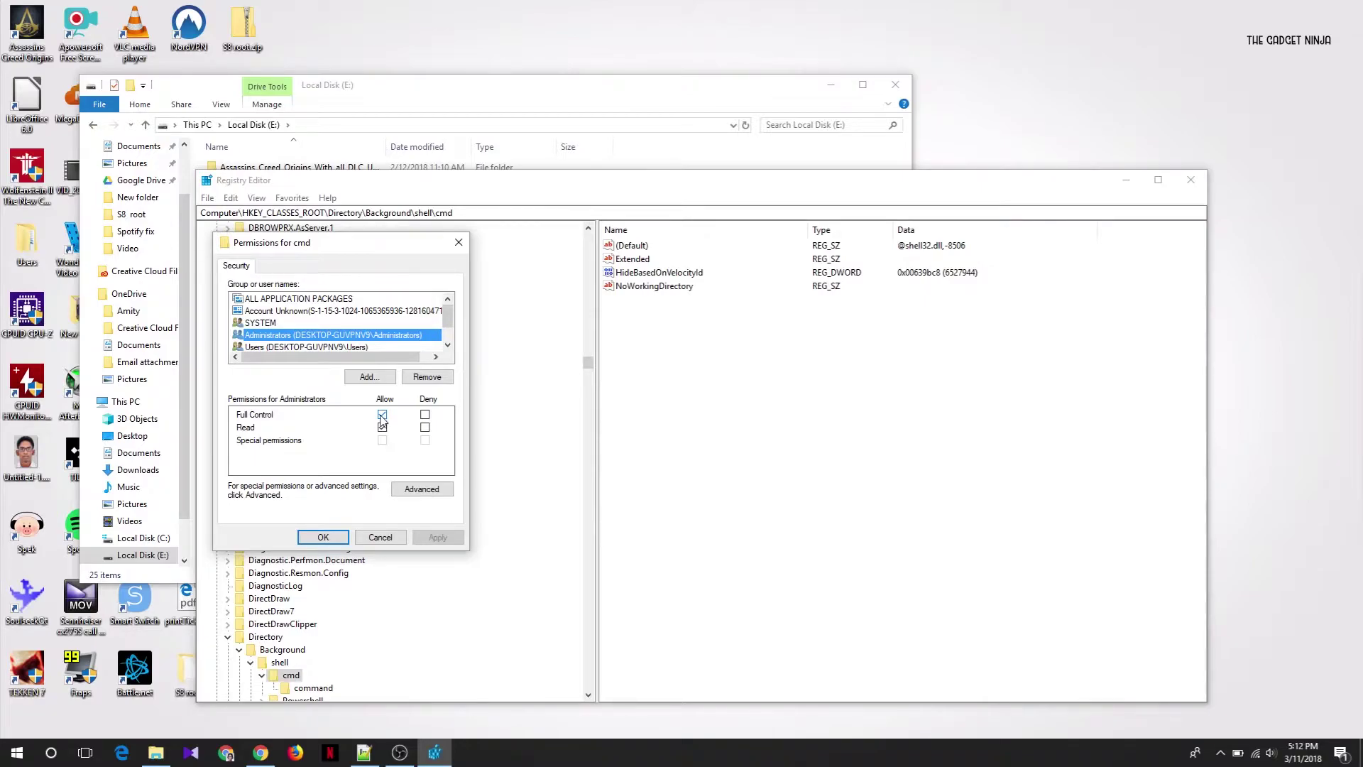
pyautogui.click(382, 415)
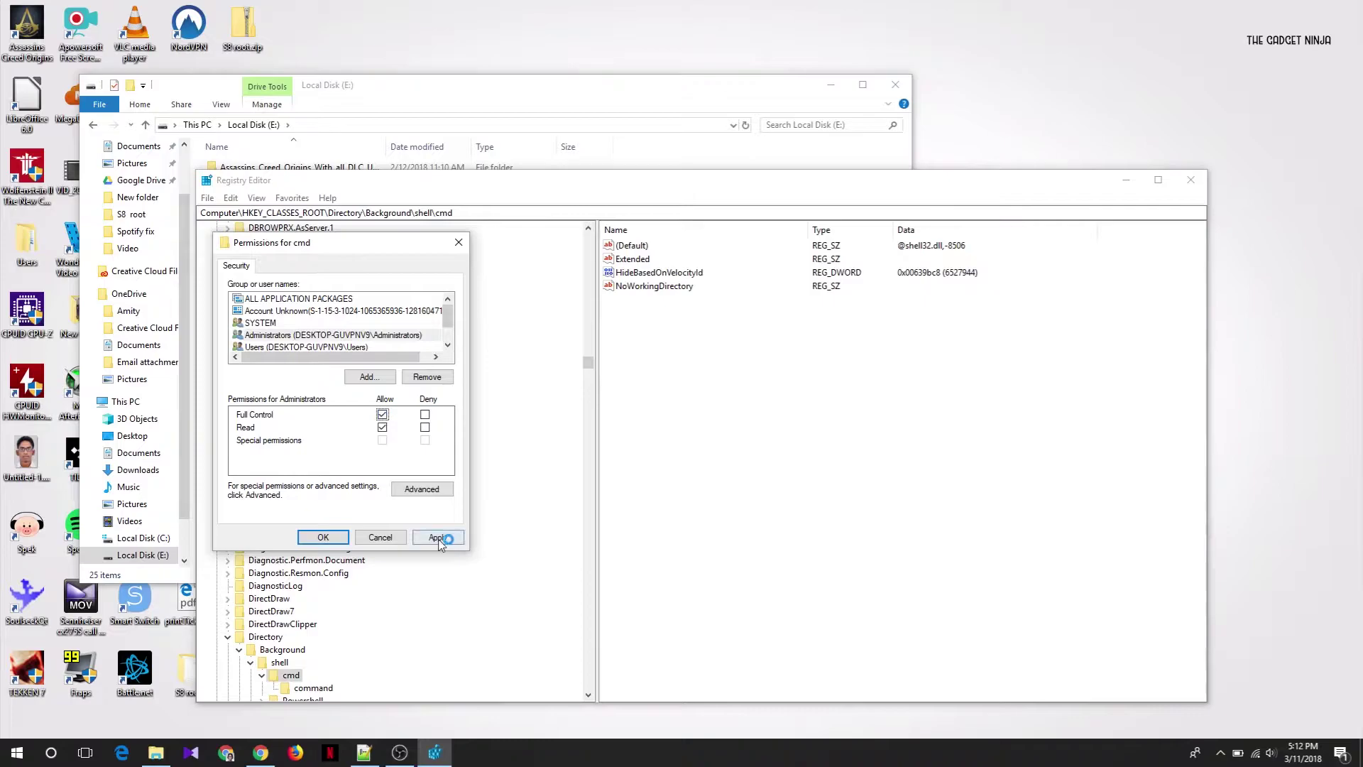
pyautogui.click(439, 538)
pyautogui.click(324, 540)
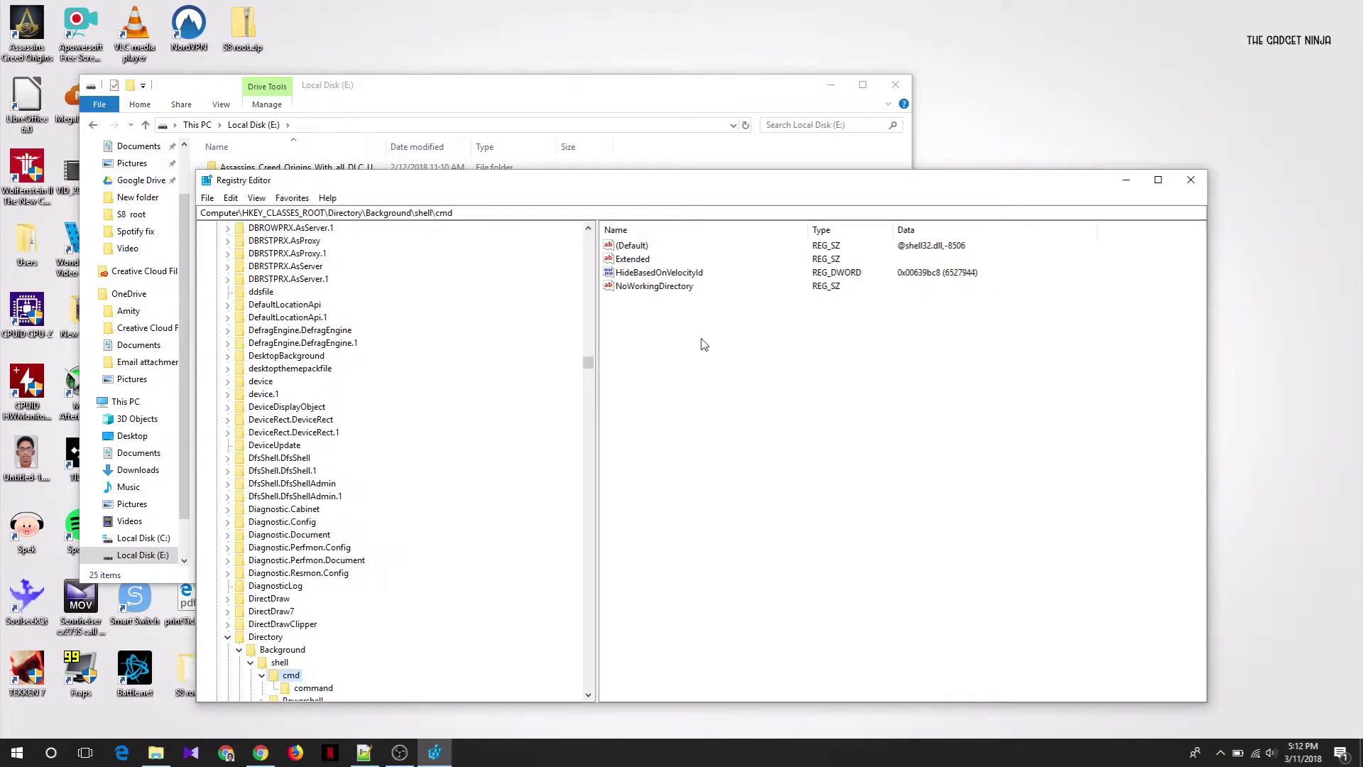
# Rename the HideBasedOnVelocityId value to ShowBasedOnVelocityId.
pyautogui.click(671, 277)
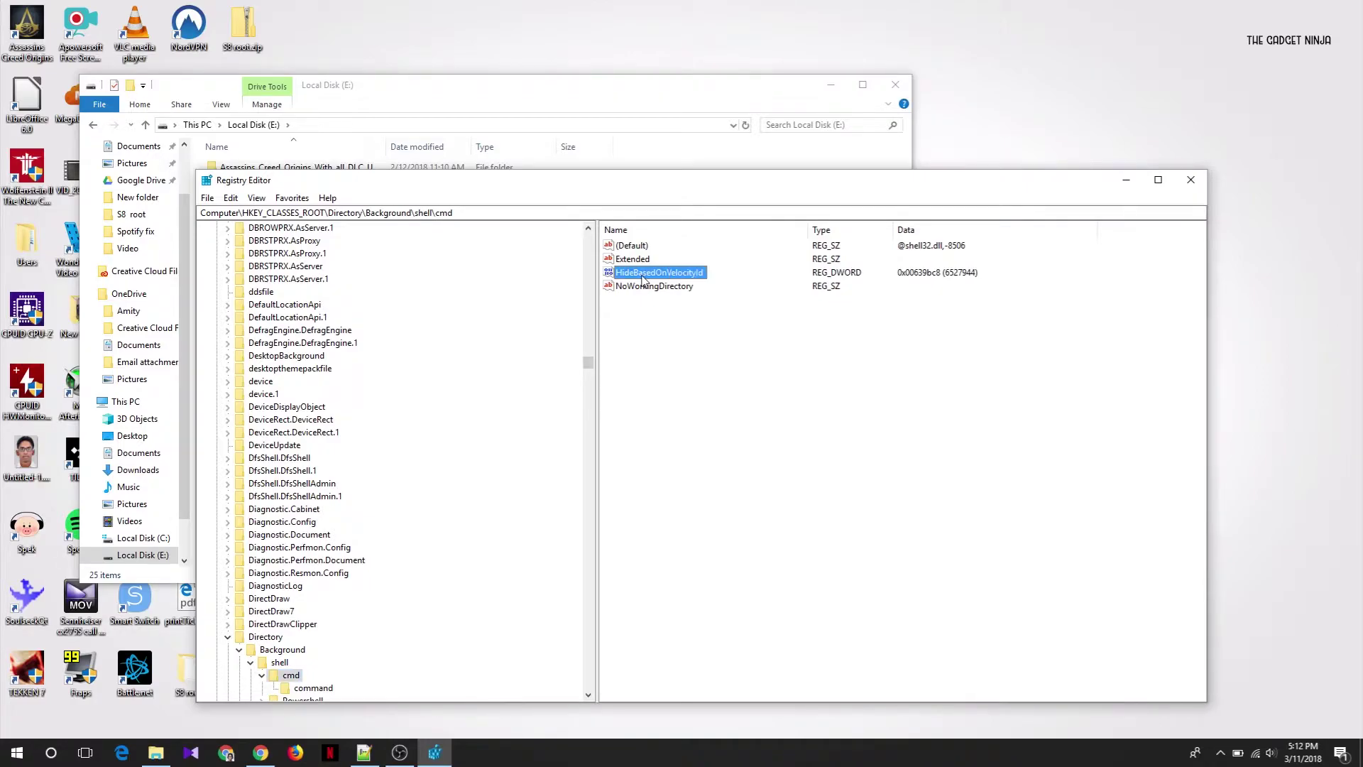
pyautogui.rightClick(641, 280)
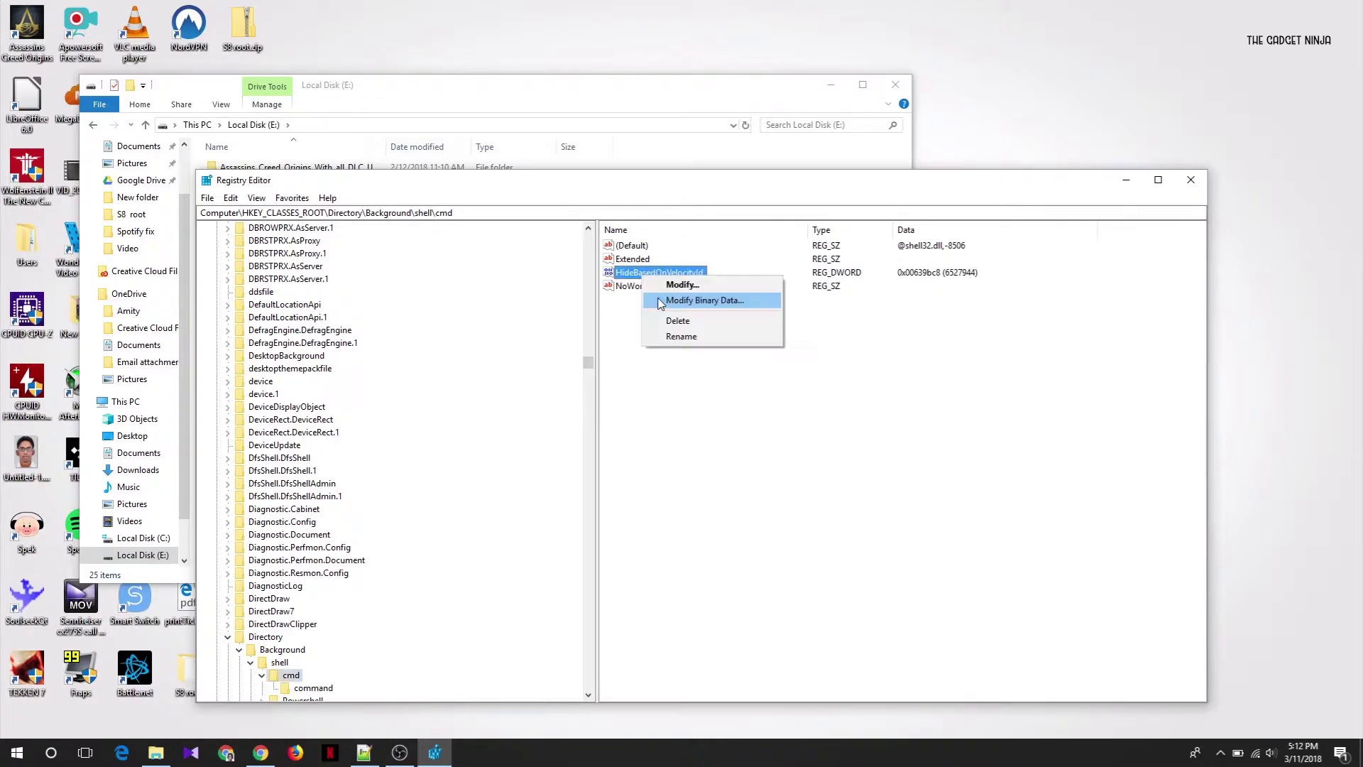
pyautogui.click(659, 336)
pyautogui.press('Left')
pyautogui.press('Right')
pyautogui.press('Right')
pyautogui.press('Right')
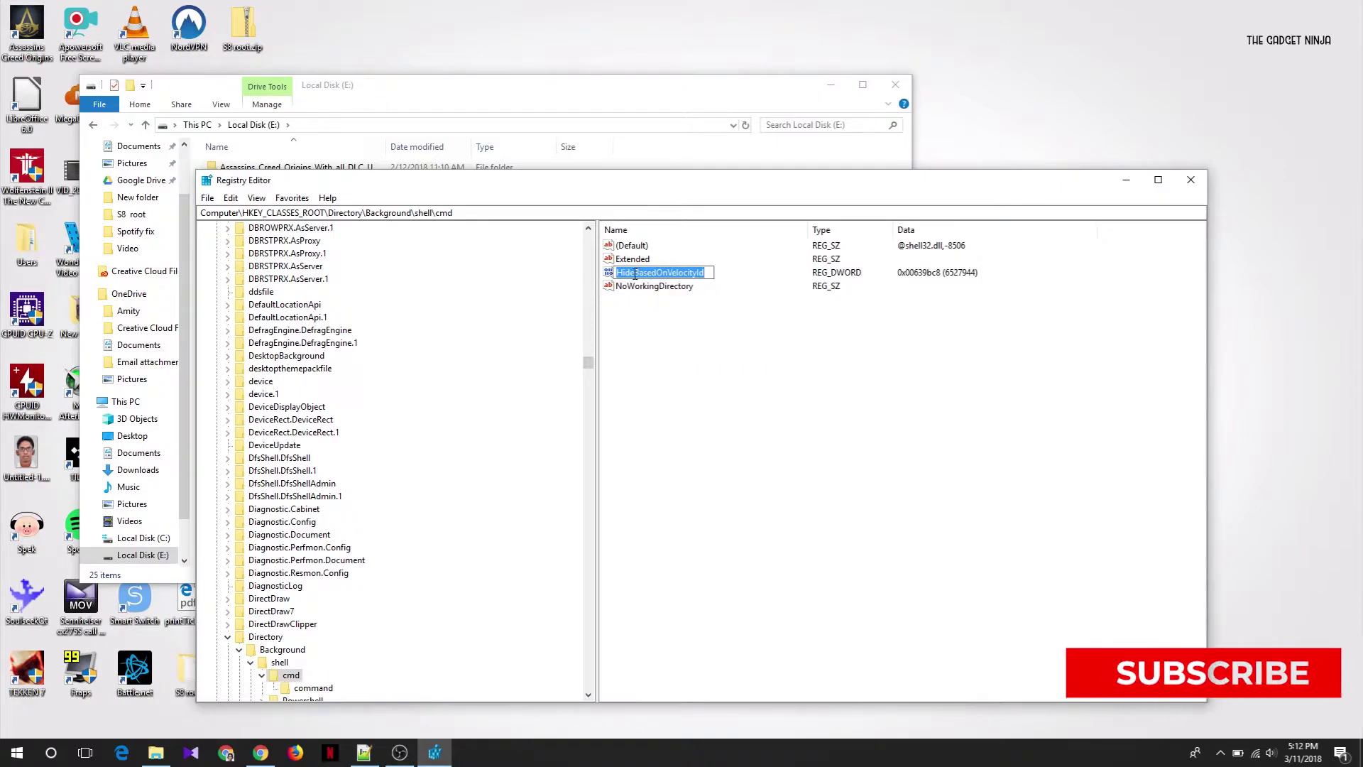
pyautogui.press('BackSpace')
pyautogui.press('BackSpace')
pyautogui.press('BackSpace')
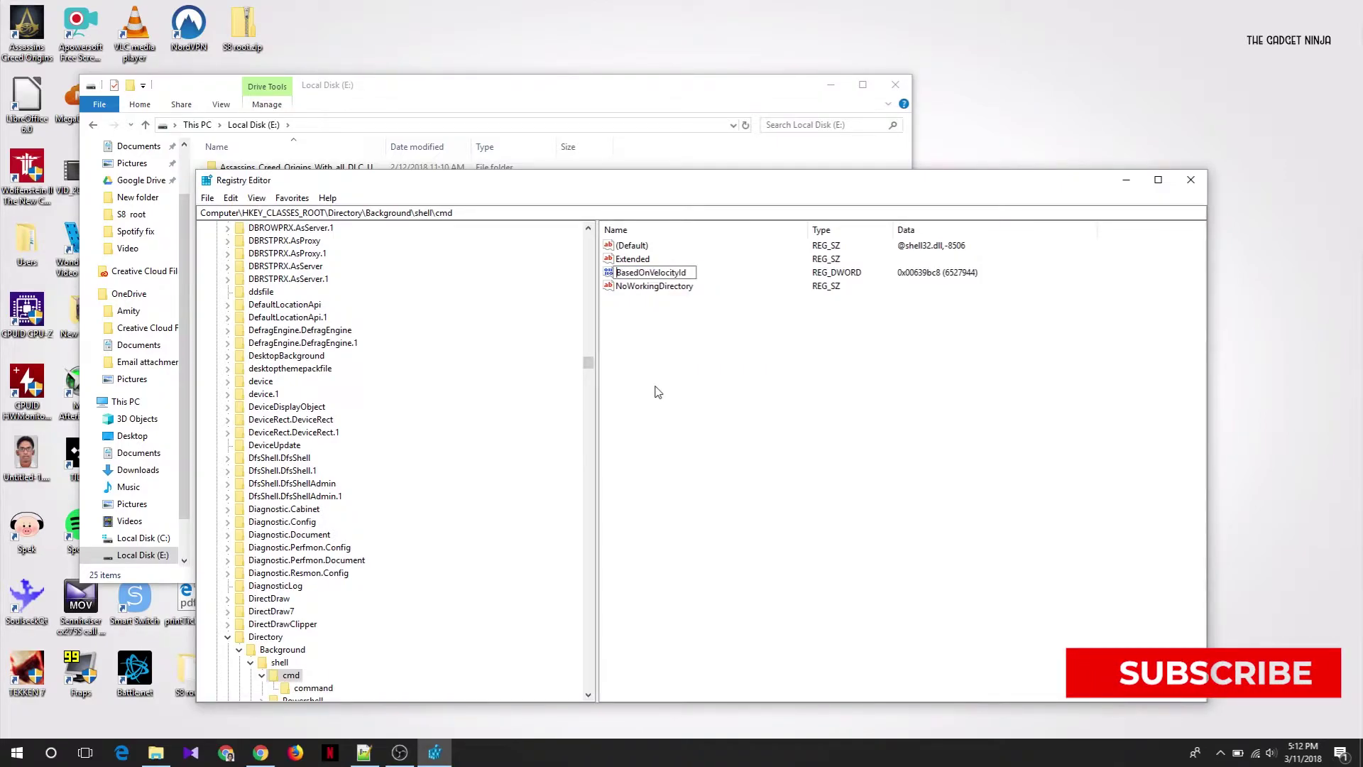
pyautogui.write('Sjow')
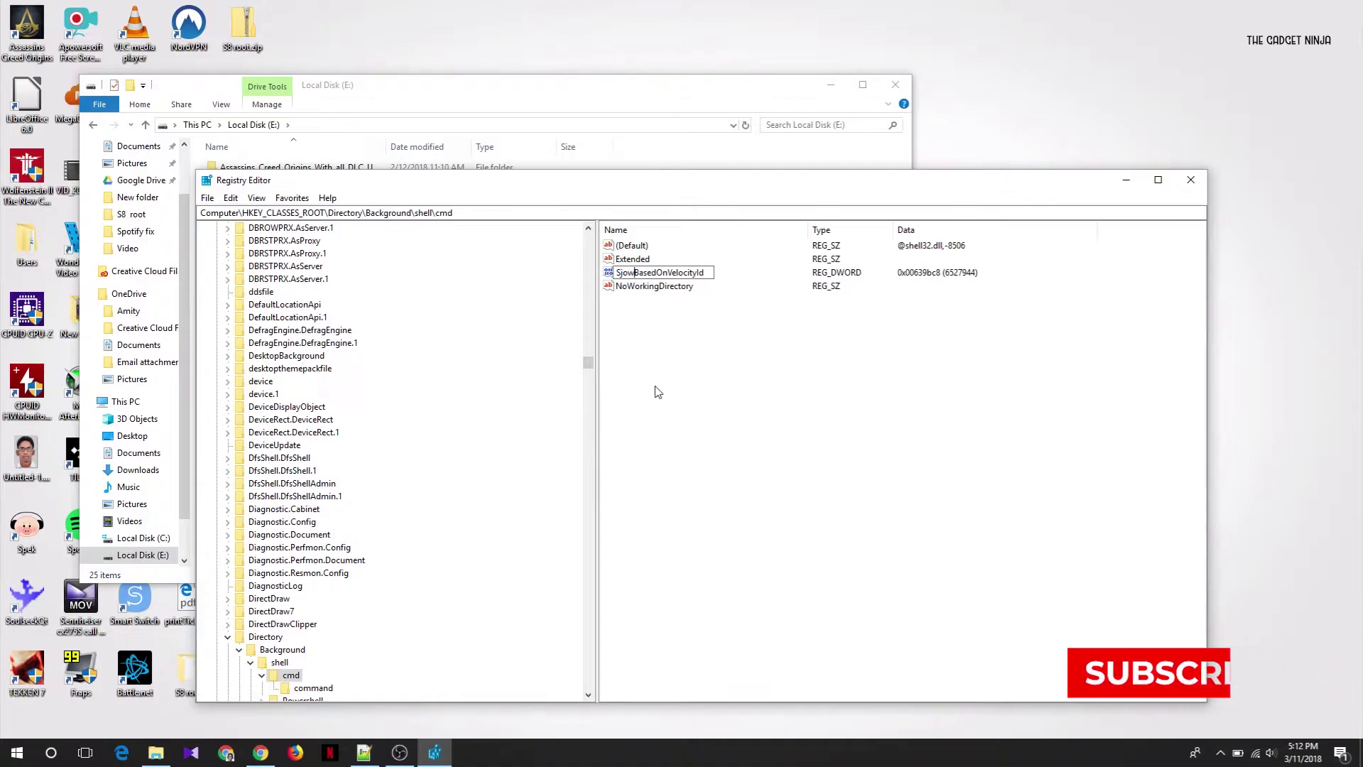
pyautogui.press('Left')
pyautogui.press('Left')
pyautogui.press('BackSpace')
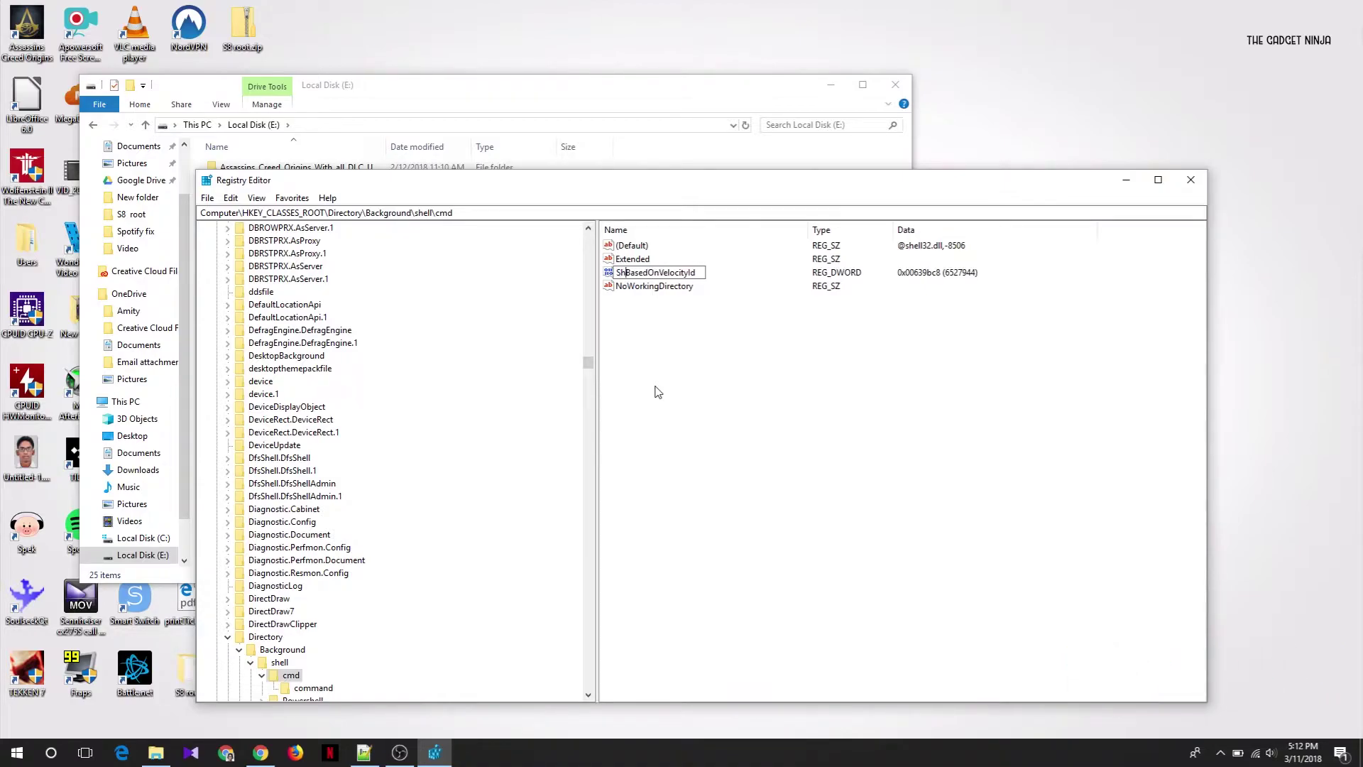
pyautogui.write('h')
pyautogui.press('Right')
pyautogui.press('Right')
pyautogui.press('Return')
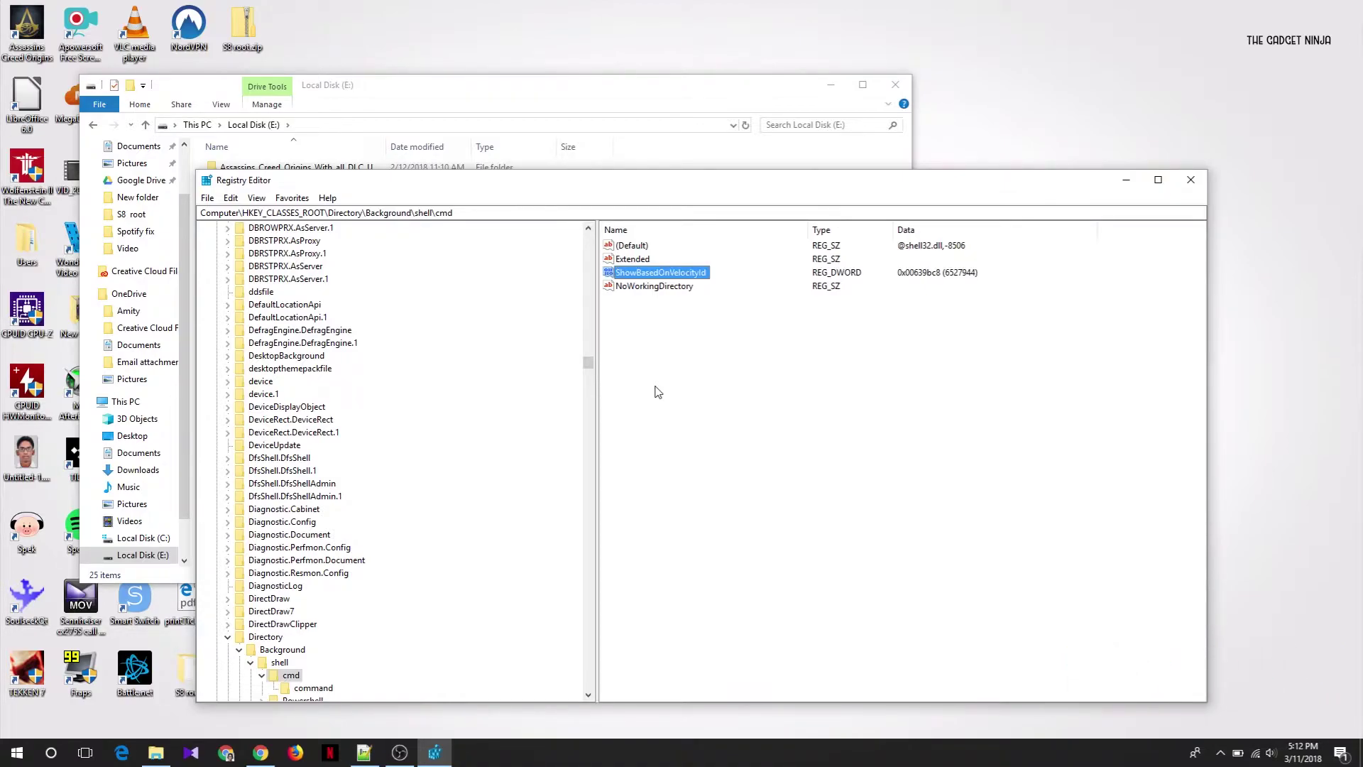
# Restart Windows Explorer from Task Manager, then dismiss Task Manager.
pyautogui.click(477, 758)
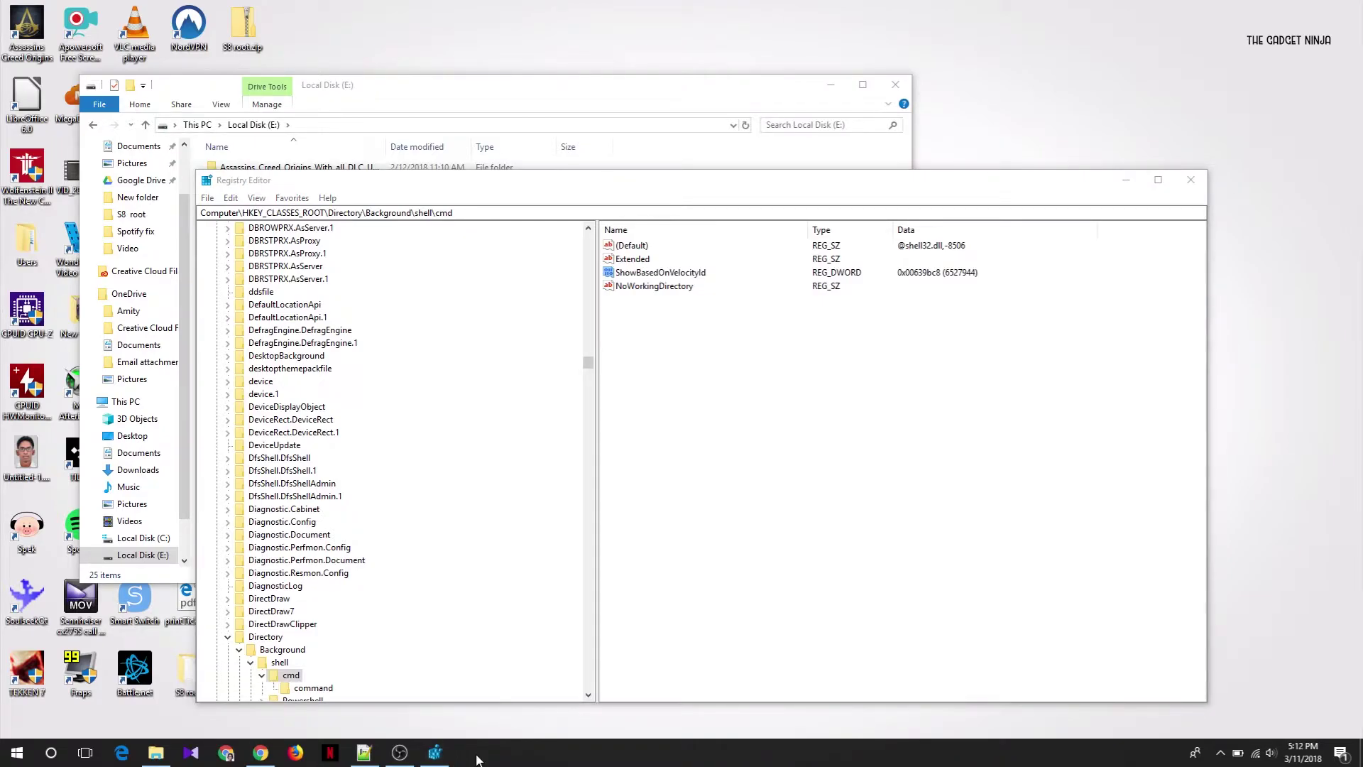
pyautogui.hotkey('ctrl', 'shift', 'Escape')
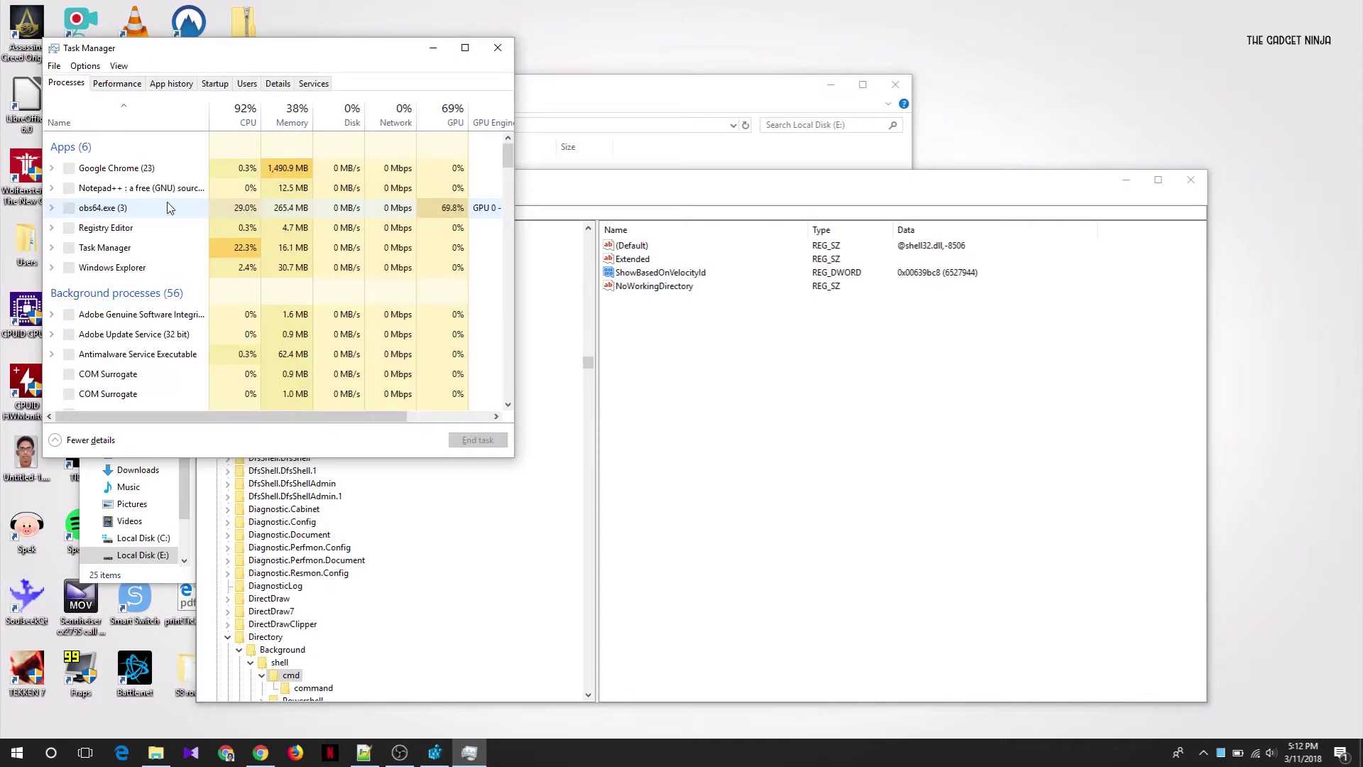
pyautogui.click(118, 267)
pyautogui.click(476, 440)
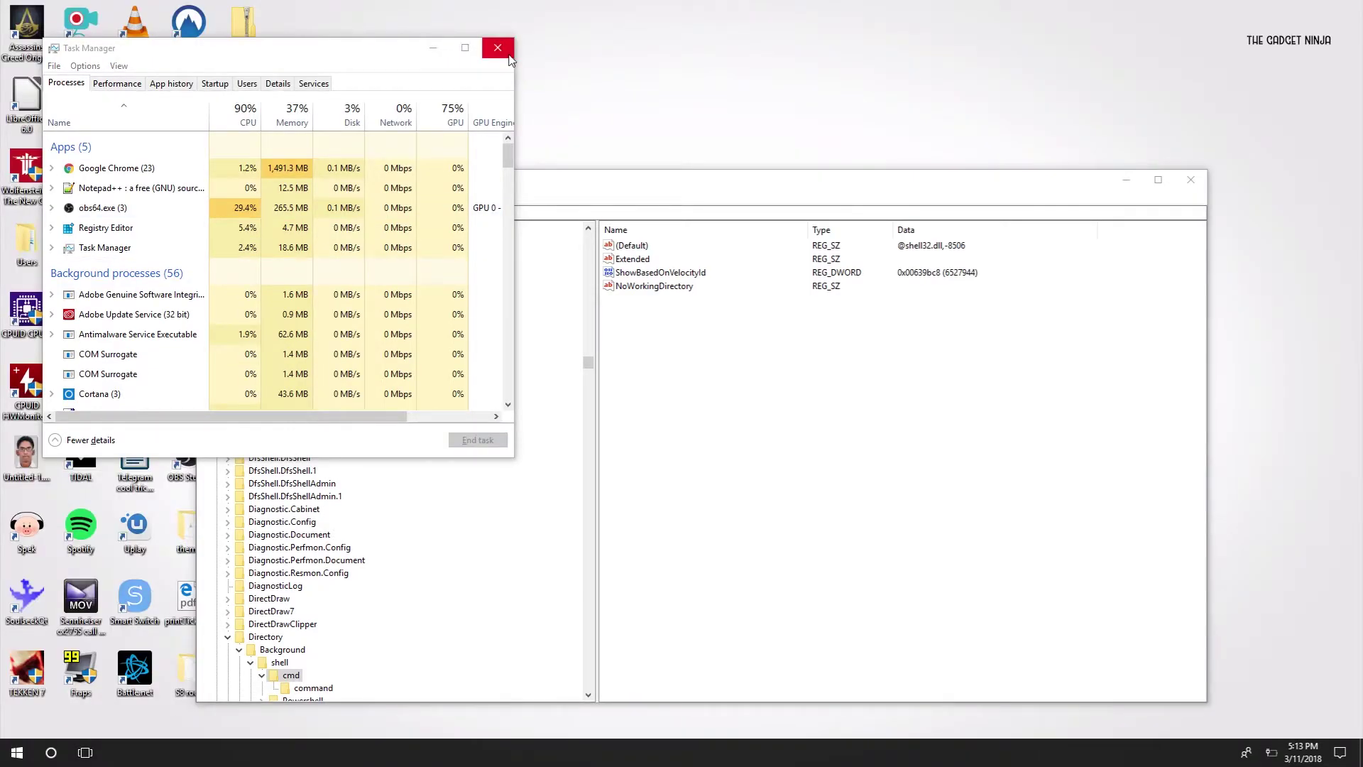
pyautogui.click(509, 57)
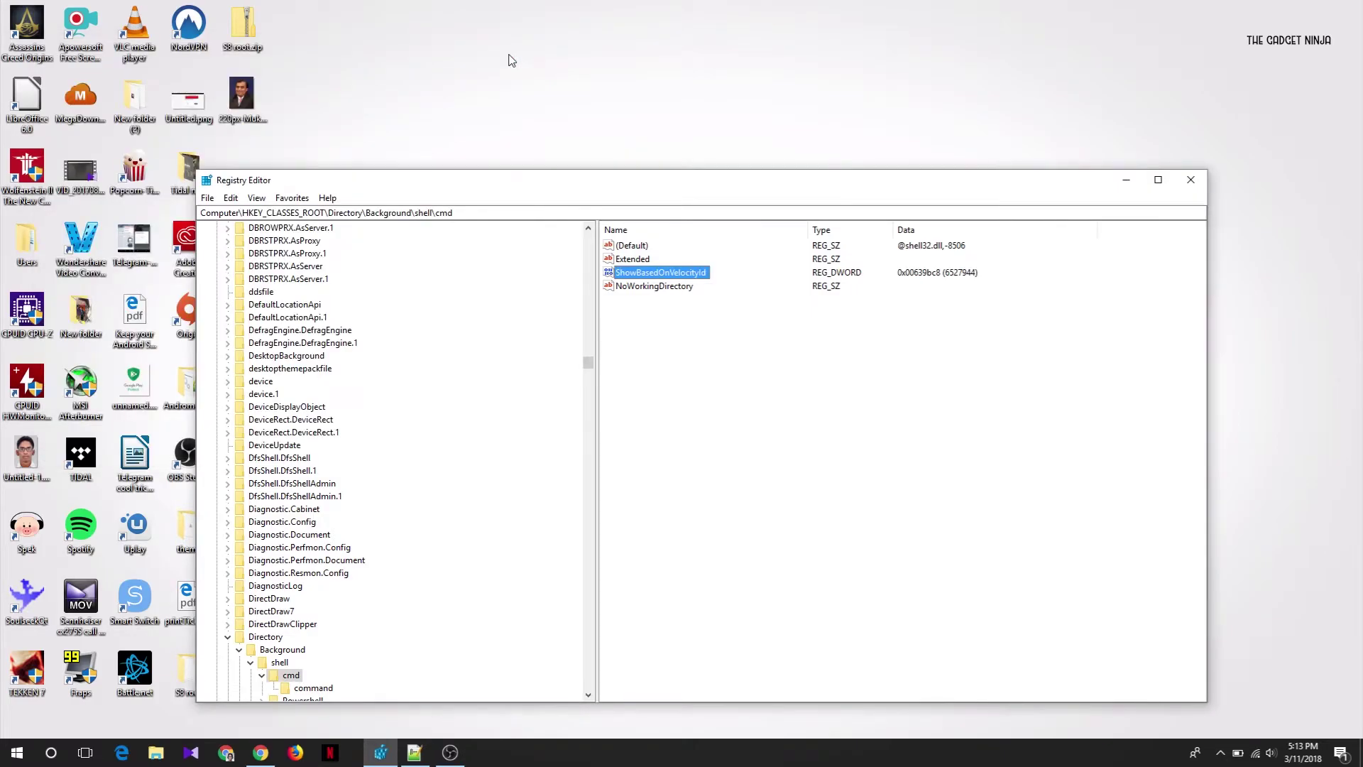
# Use 'Open command window here' on Local Disk (E:) to get a prompt at E:\, then close it.
pyautogui.press('super+e')
pyautogui.doubleClick(810, 365)
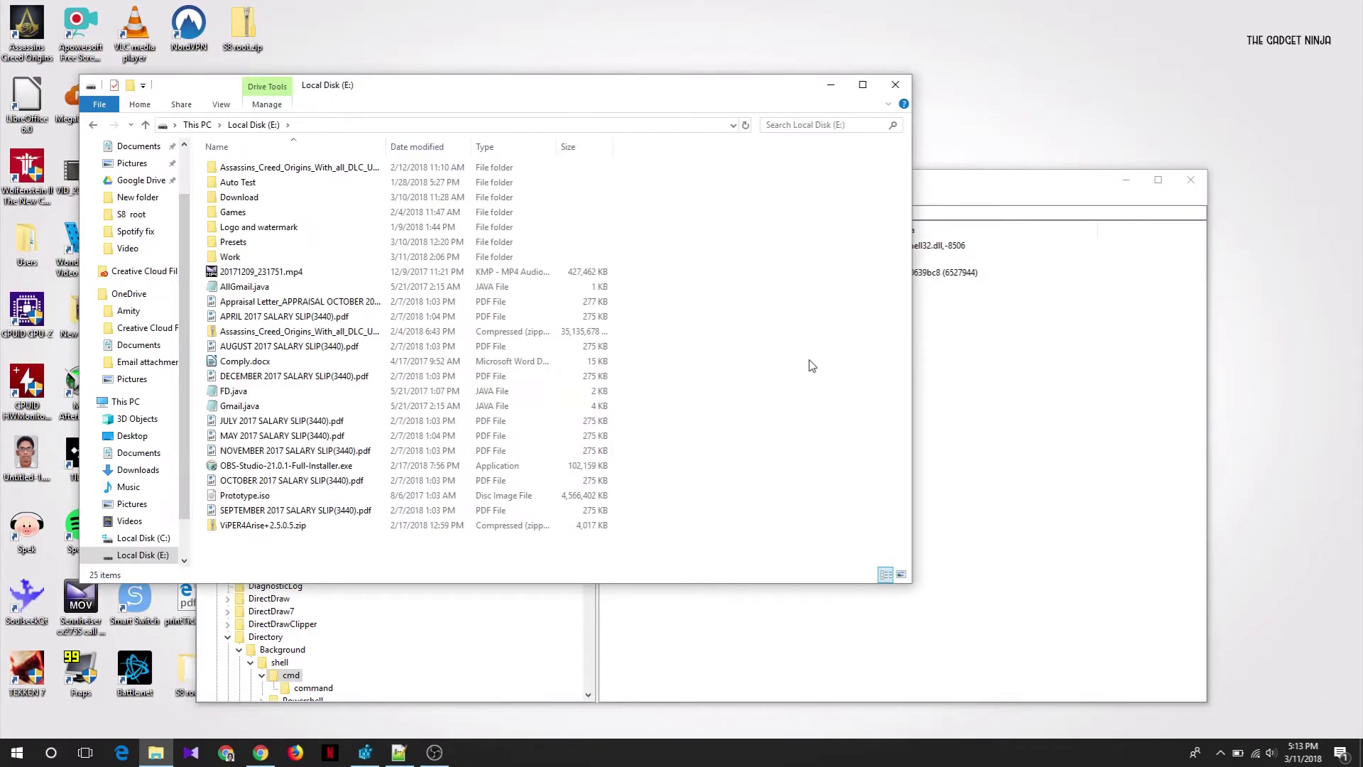
pyautogui.rightClick(809, 365)
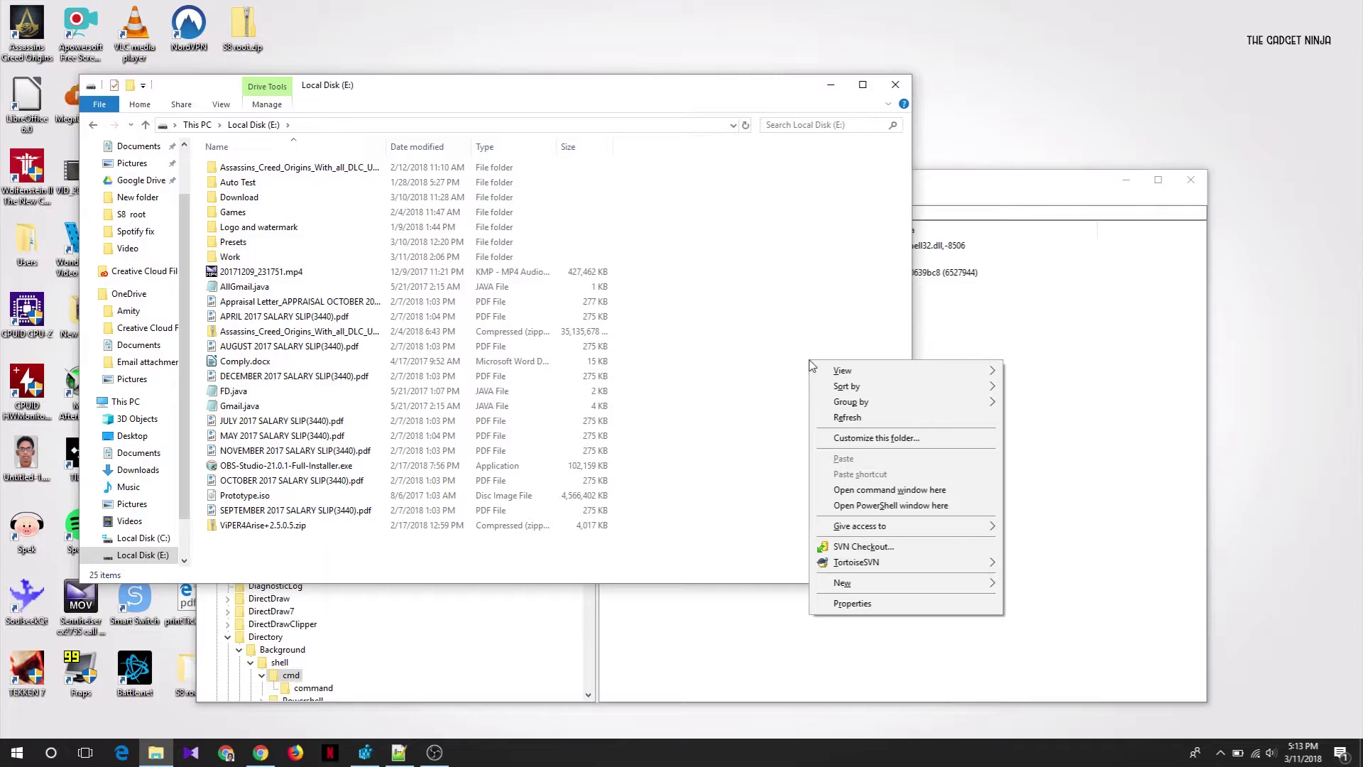
pyautogui.click(840, 492)
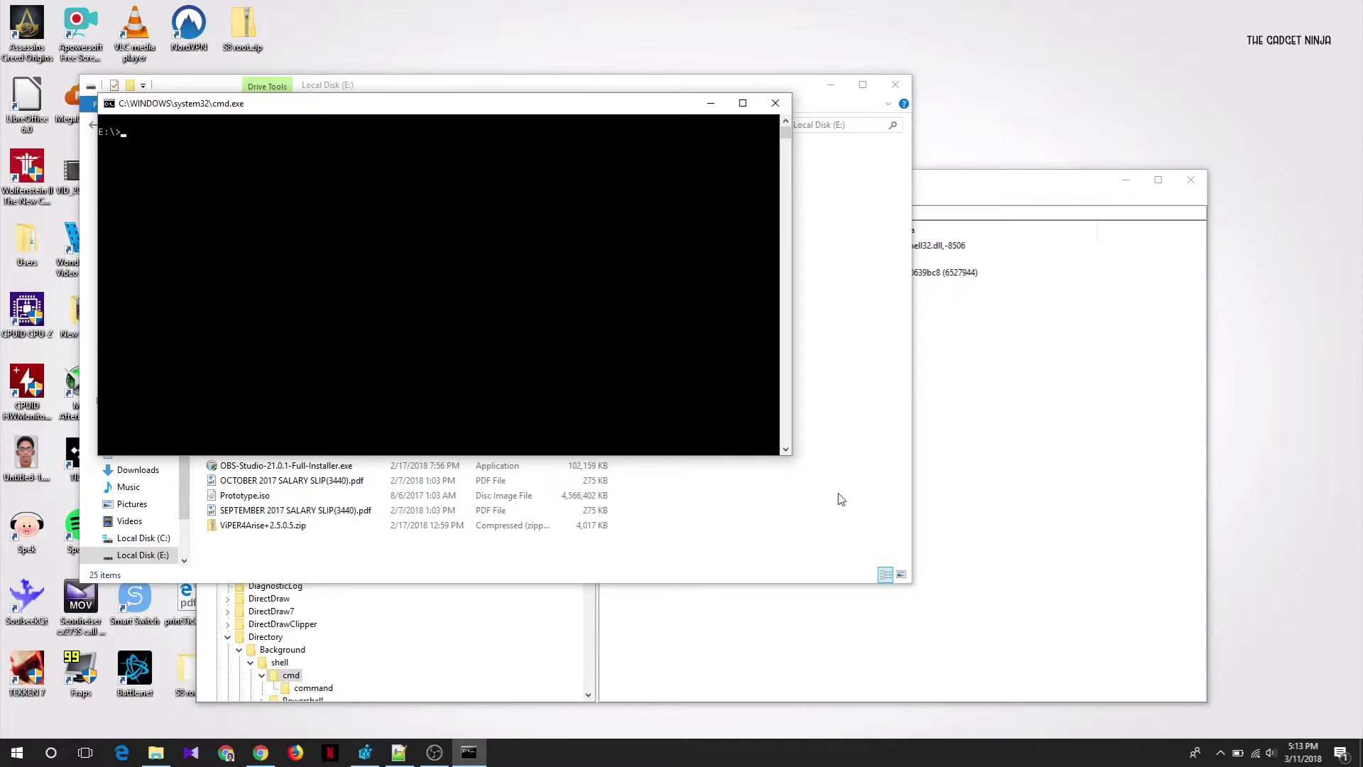
pyautogui.hotkey('alt', 'F4')
# Launch a fresh Command Prompt from Start search and position it lower right.
pyautogui.press('super')
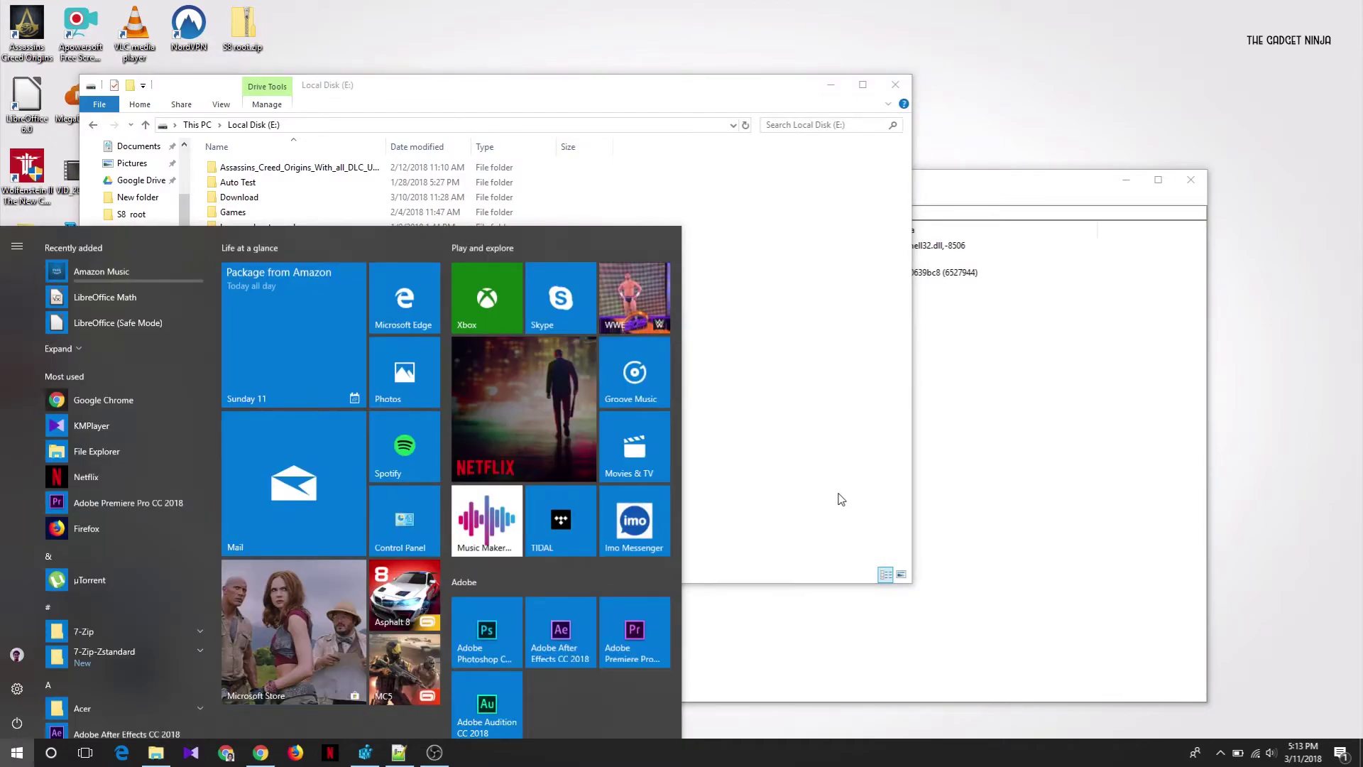
pyautogui.write('cmd')
pyautogui.press('Return')
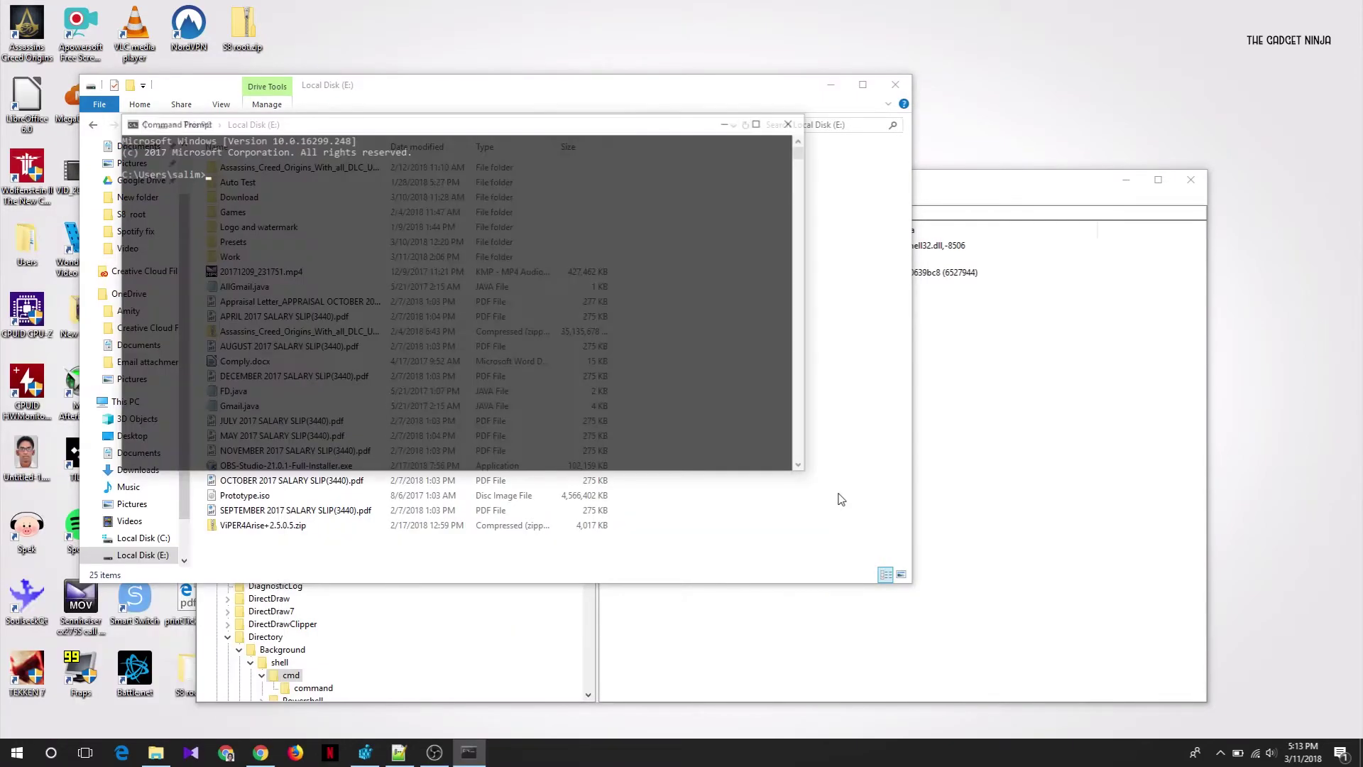
pyautogui.moveTo(616, 137); pyautogui.dragTo(952, 296)
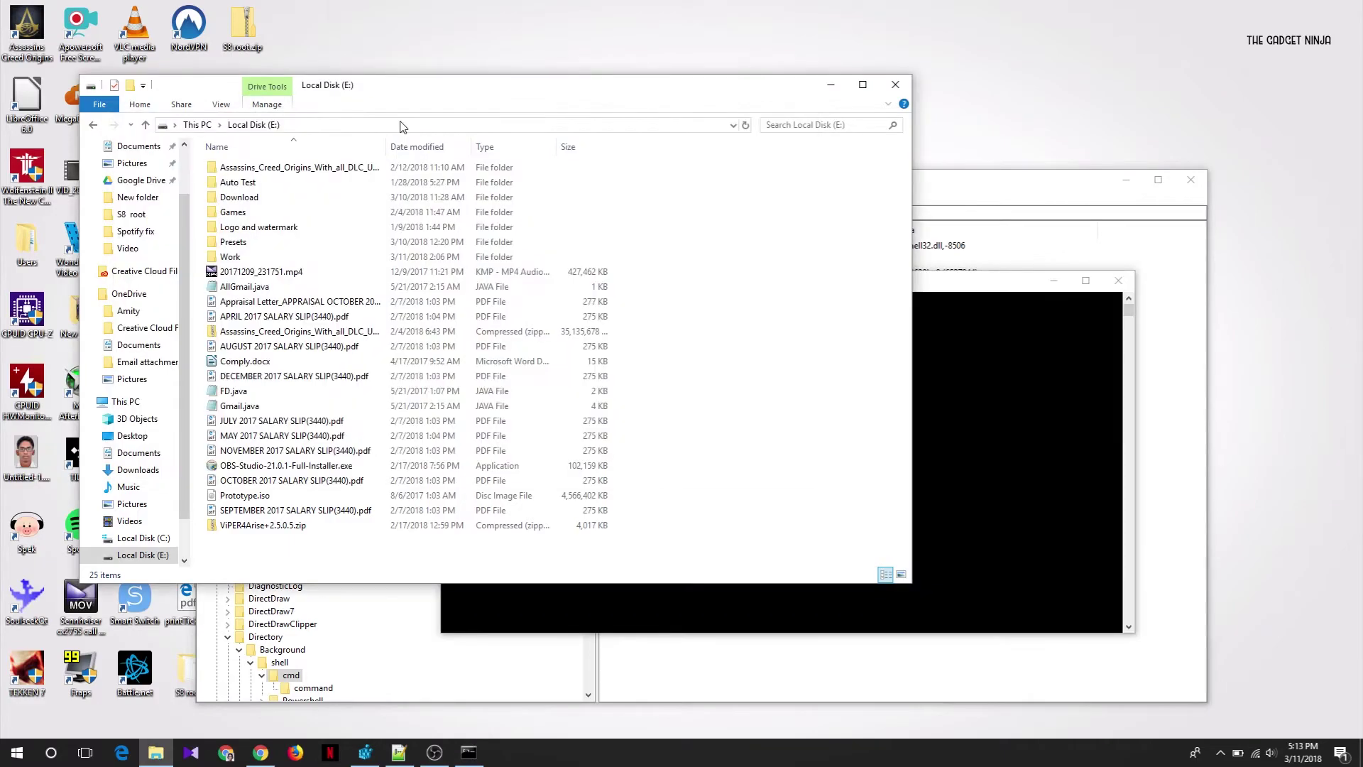
pyautogui.click(953, 298)
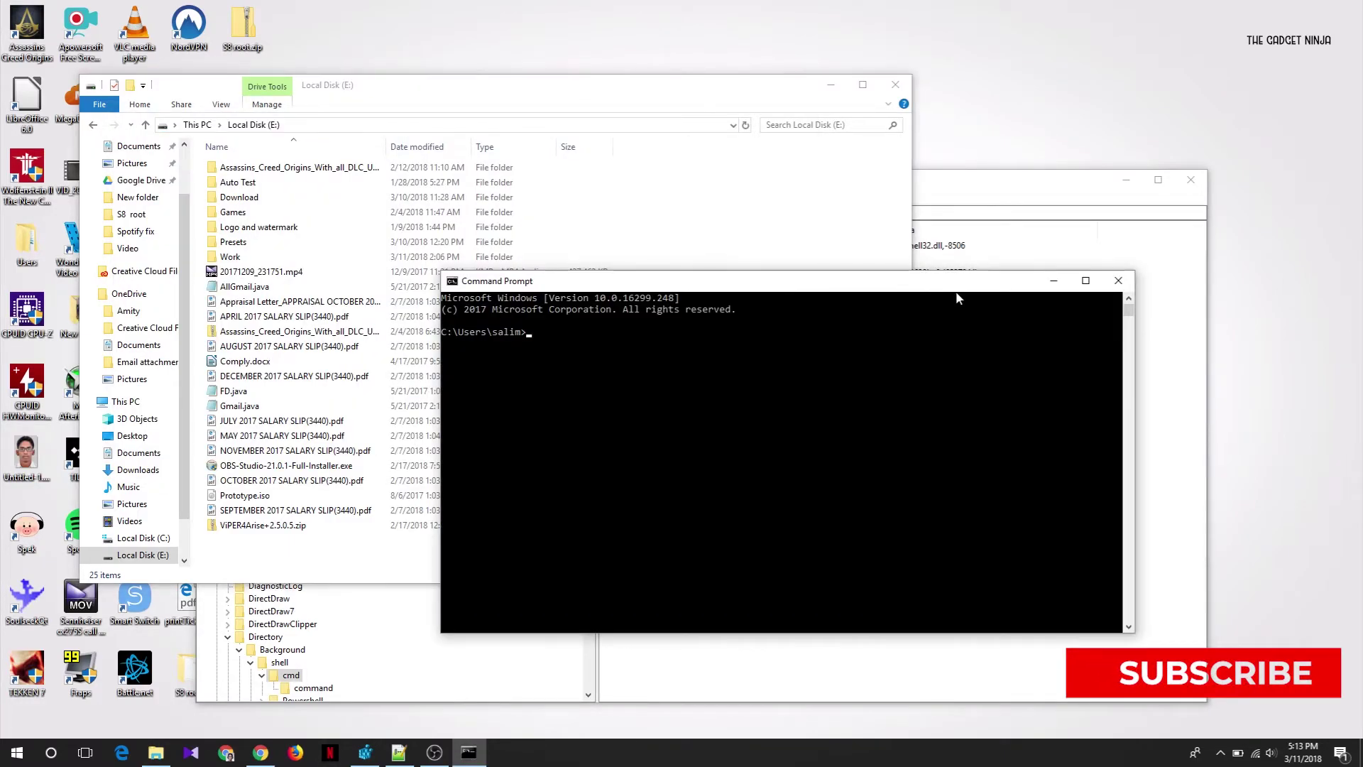
pyautogui.write('cd')
pyautogui.write('..')
# Move the prompt up from the home folder to C:\ with cd.. and switch to drive E:.
pyautogui.press('Return')
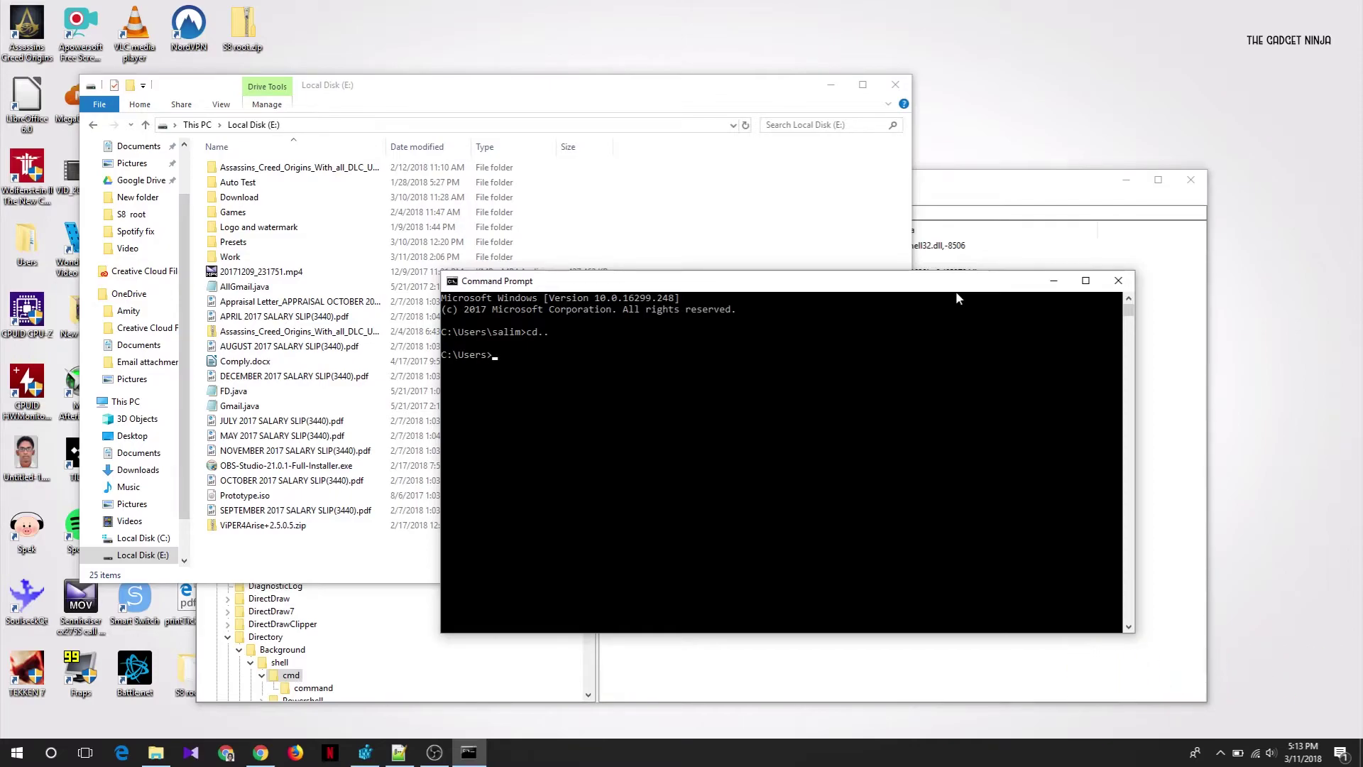
pyautogui.write('cd')
pyautogui.press('Return')
pyautogui.write('e://')
pyautogui.press('Return')
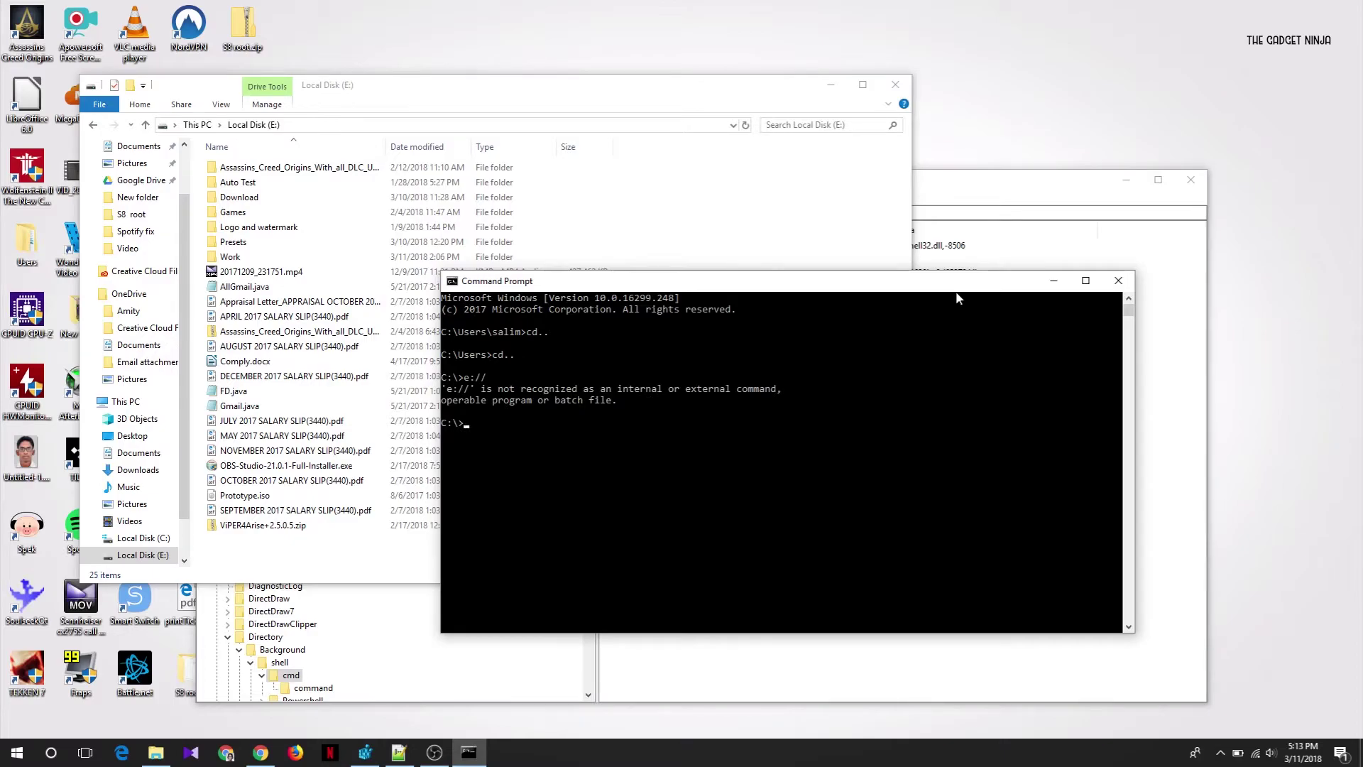
pyautogui.write('e:')
pyautogui.press('Return')
# Browse into Games > Wolfenstein II The New Colossus > base and view its full path.
pyautogui.doubleClick(358, 213)
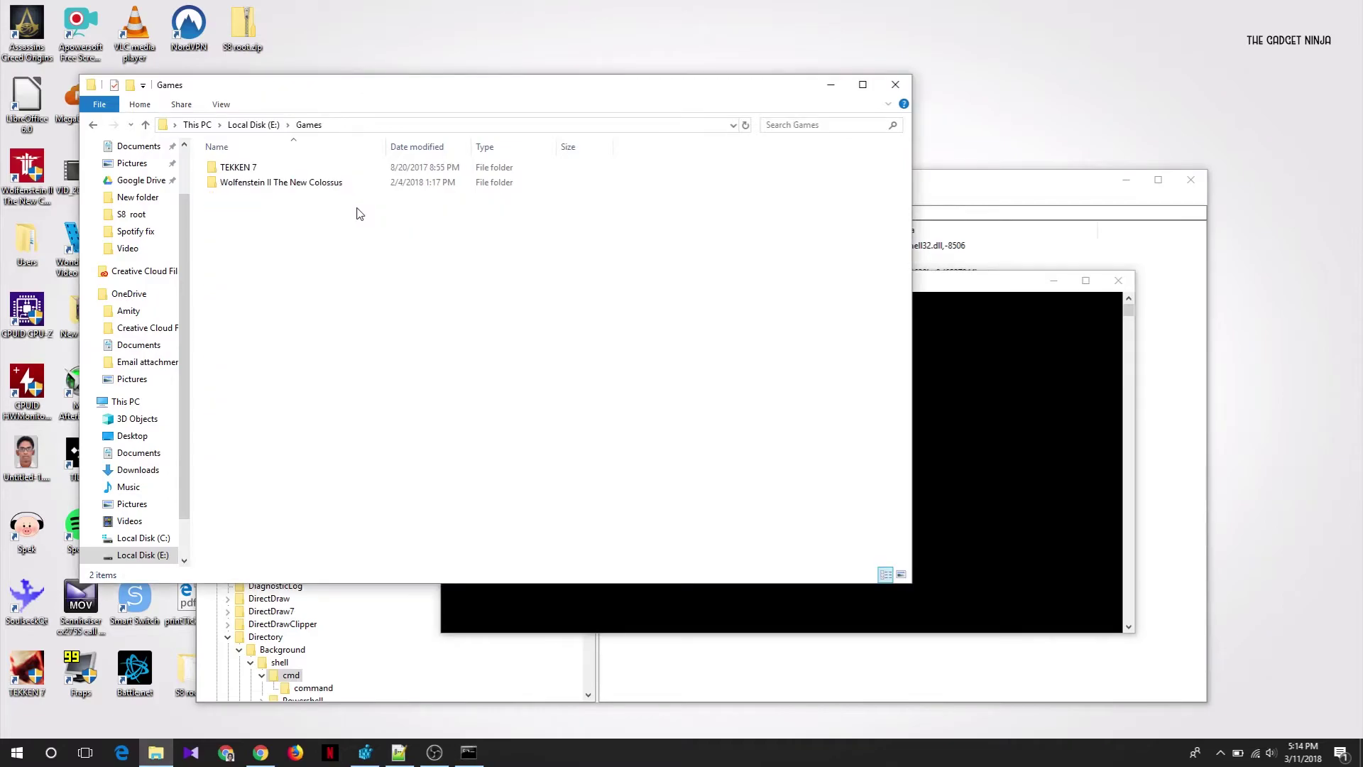
pyautogui.doubleClick(301, 183)
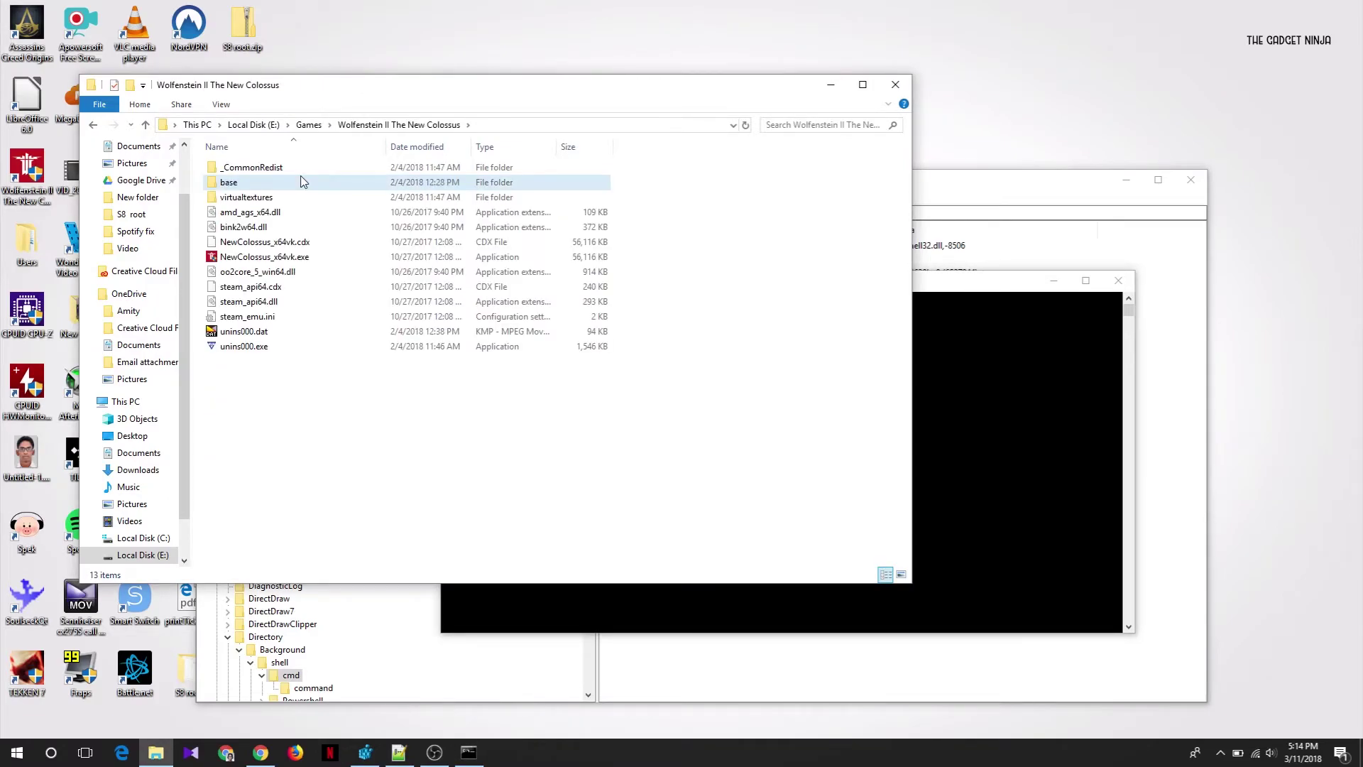
pyautogui.doubleClick(301, 182)
pyautogui.click(538, 126)
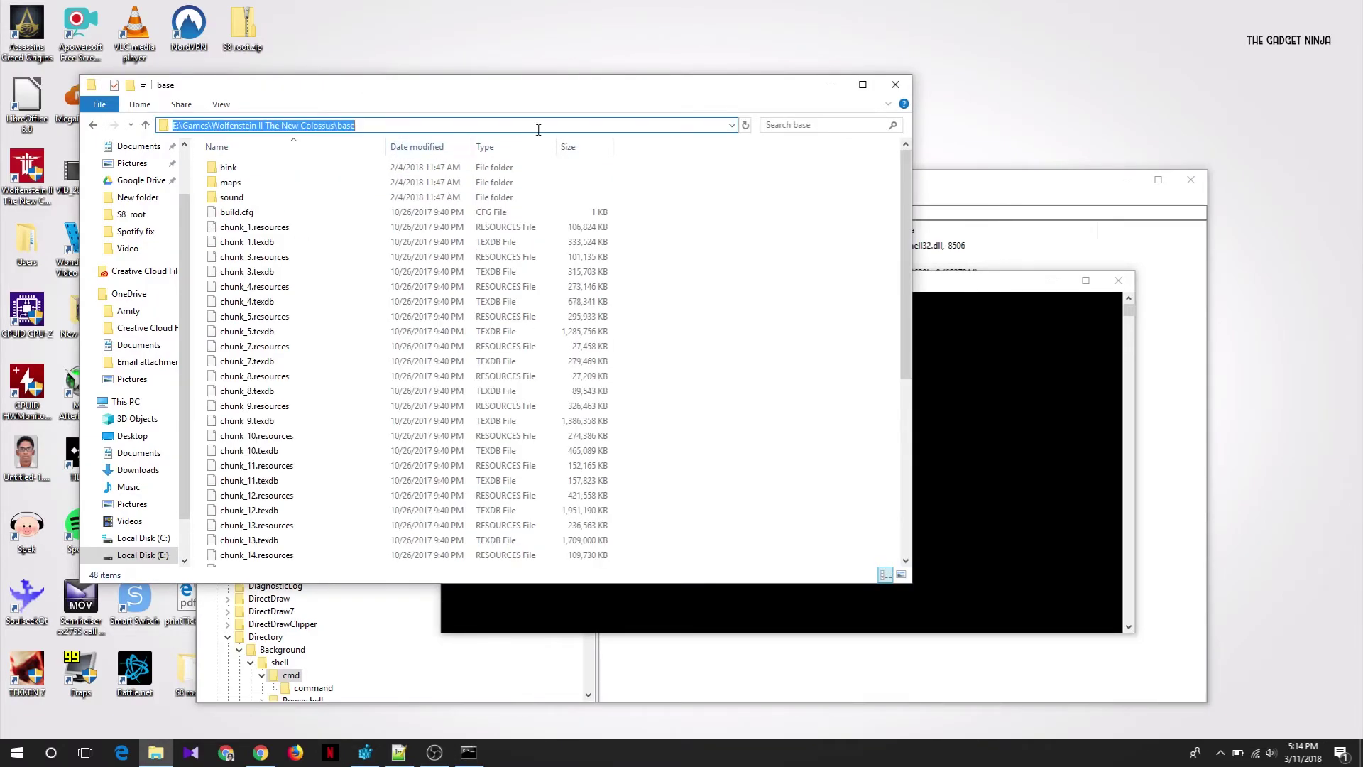
pyautogui.click(861, 430)
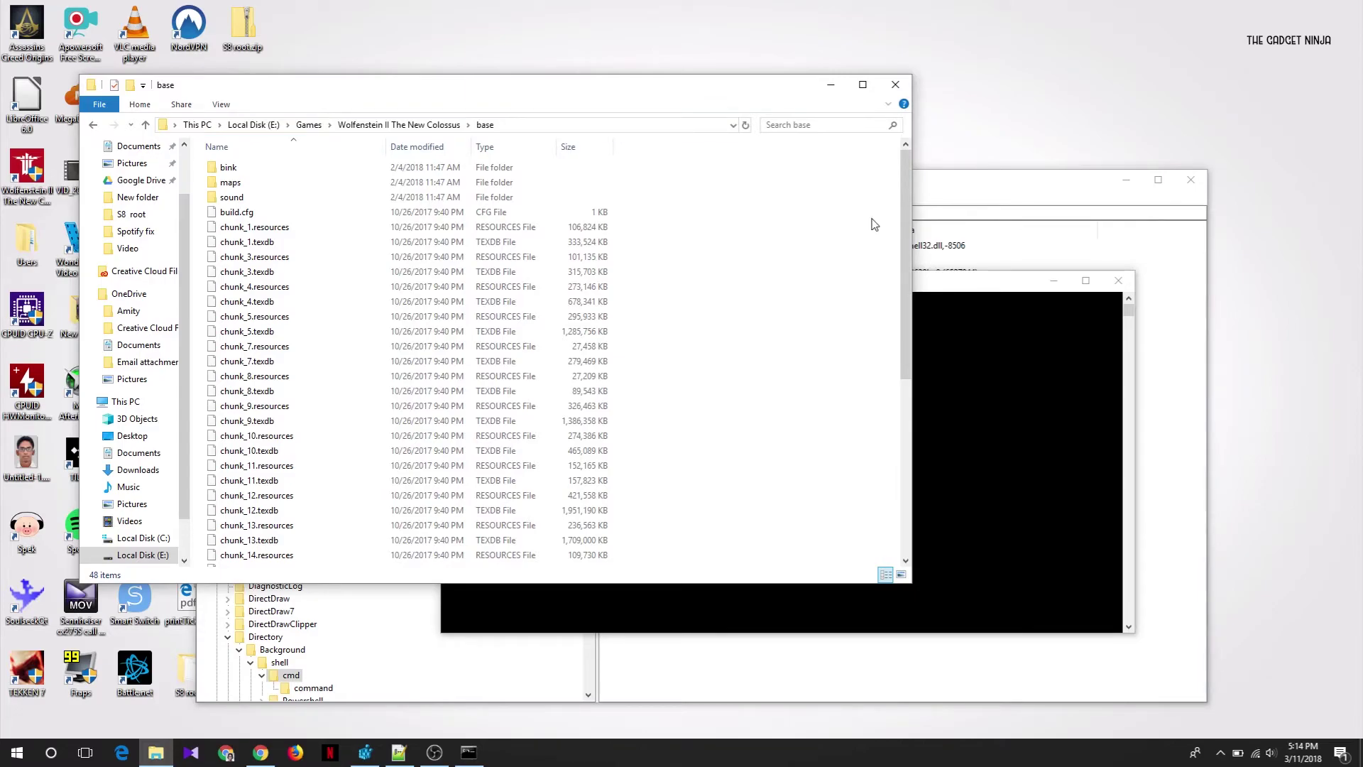
# Launch a command prompt in the base folder via the context menu, then close the prompts and folder window.
pyautogui.rightClick(862, 309)
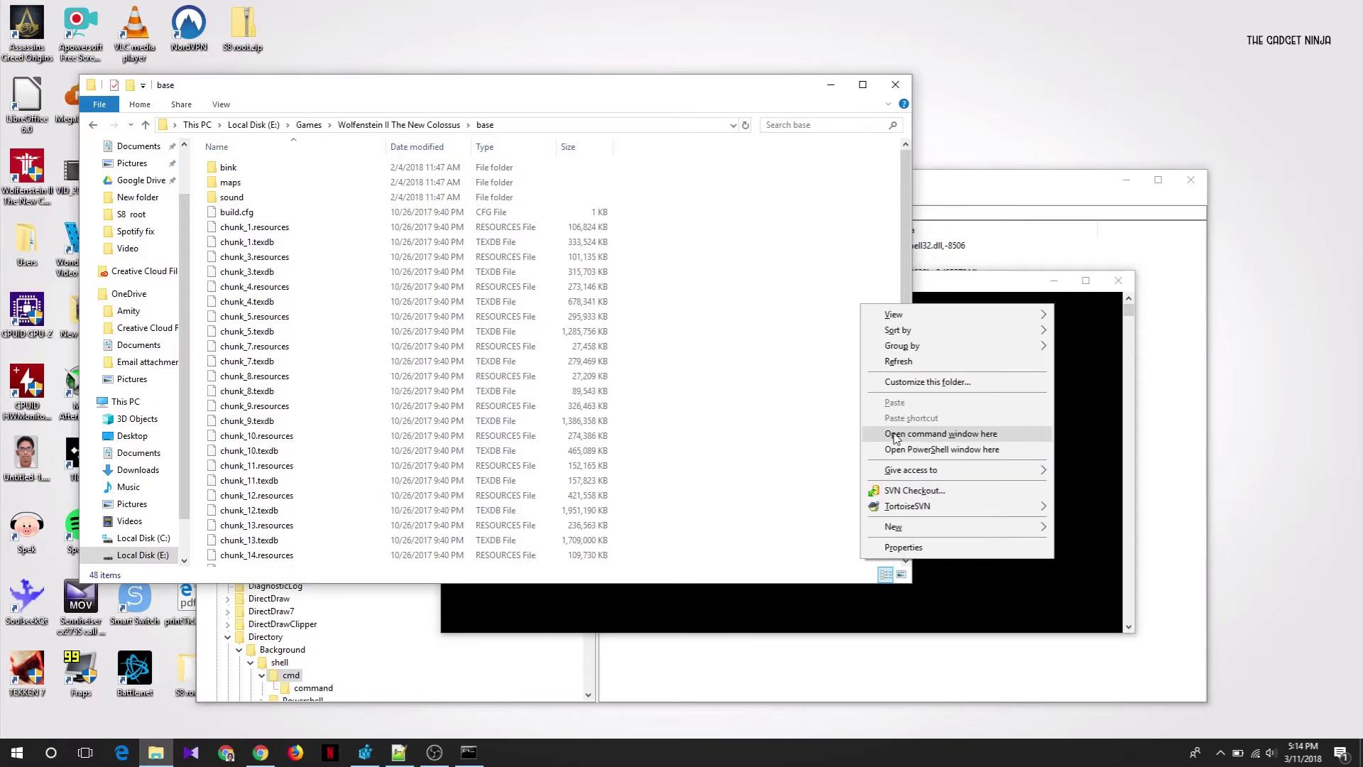
pyautogui.click(895, 435)
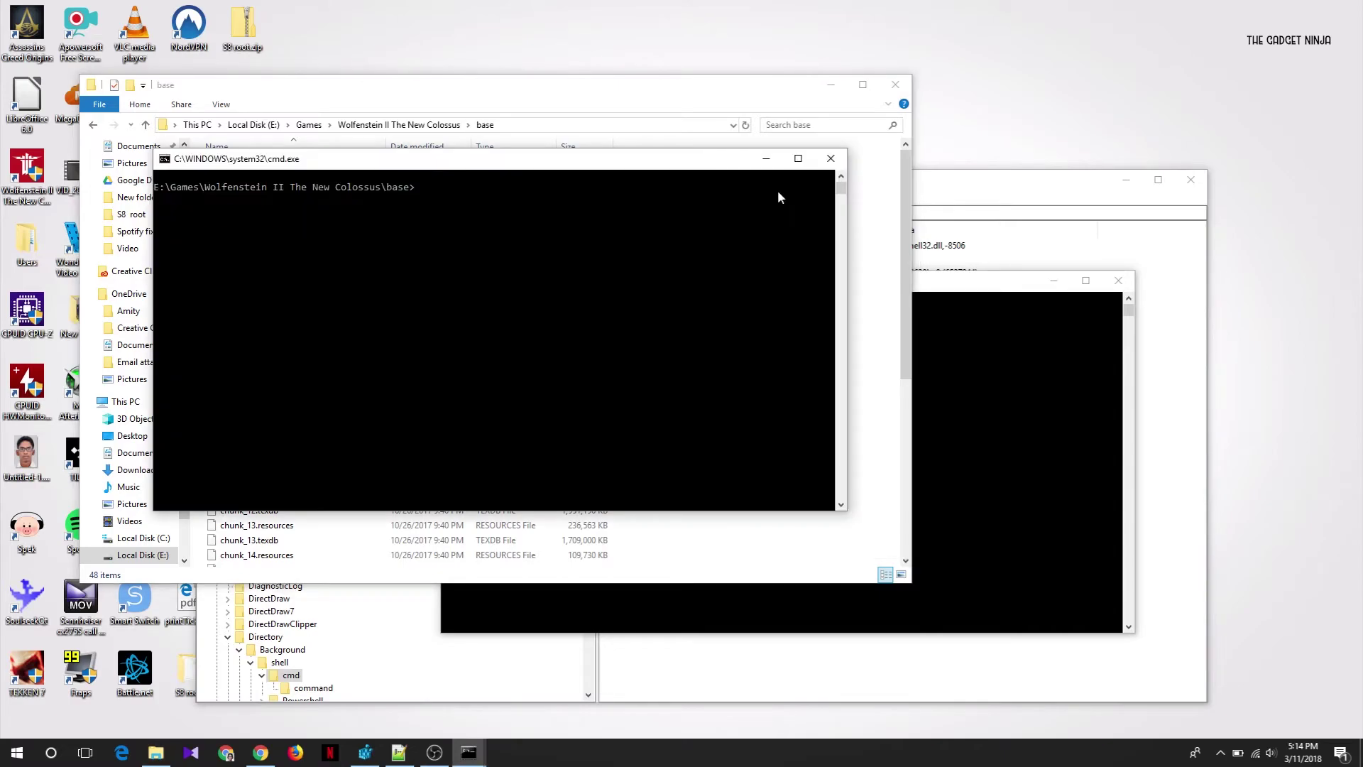
pyautogui.click(829, 160)
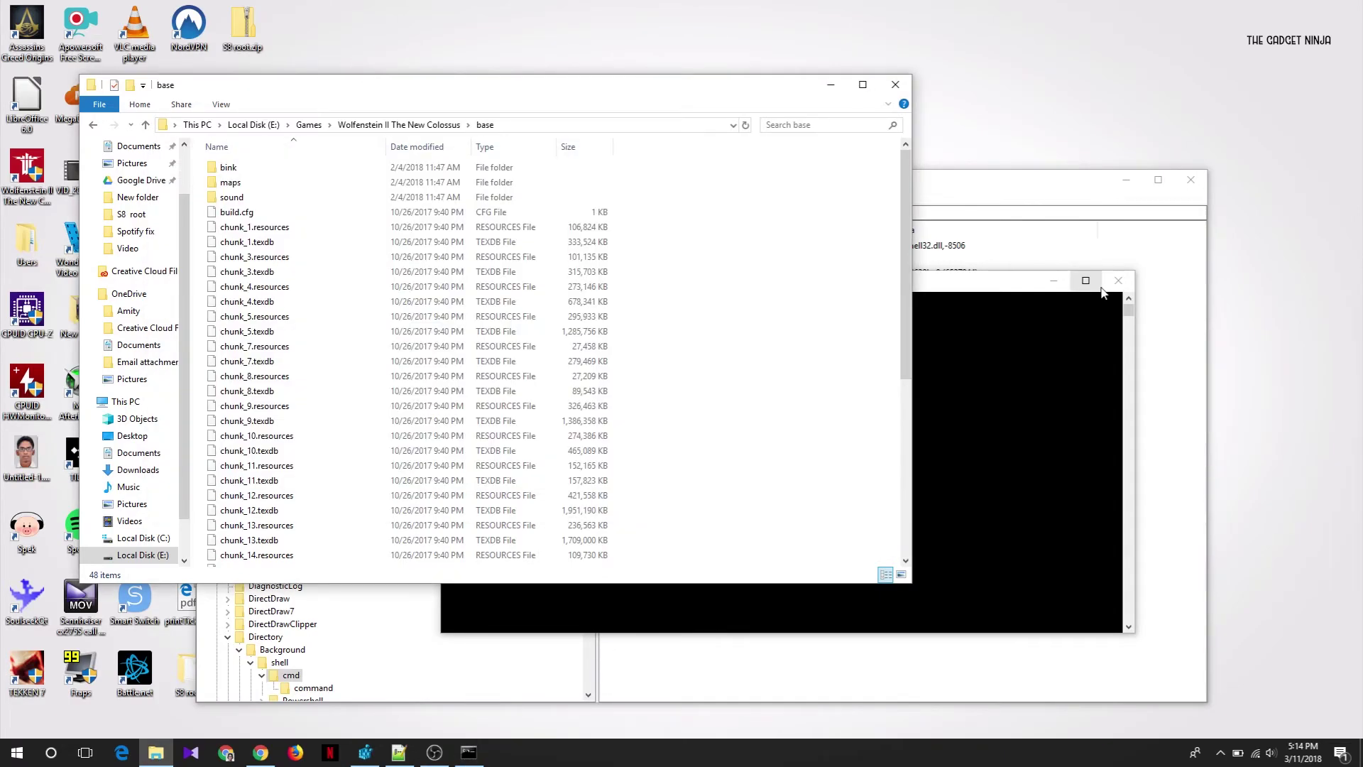
pyautogui.click(1117, 282)
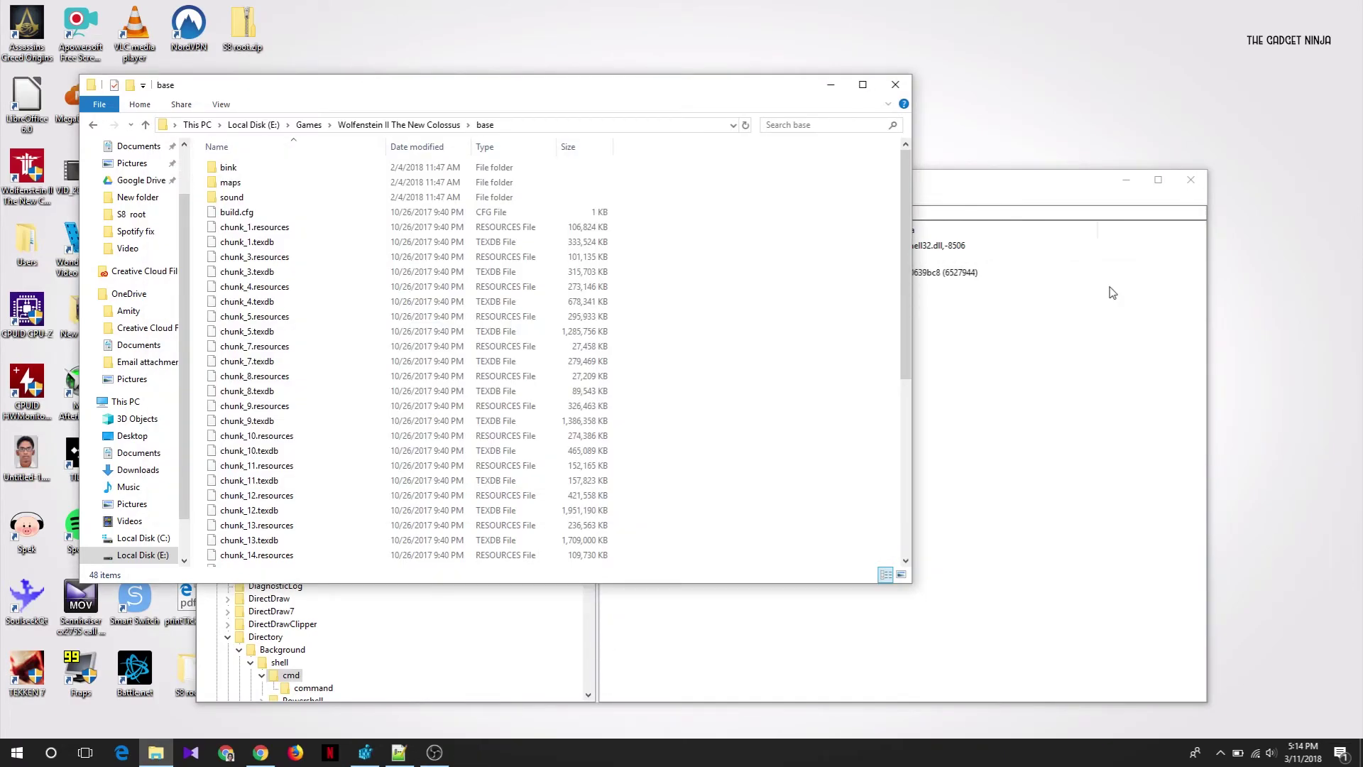
pyautogui.click(895, 88)
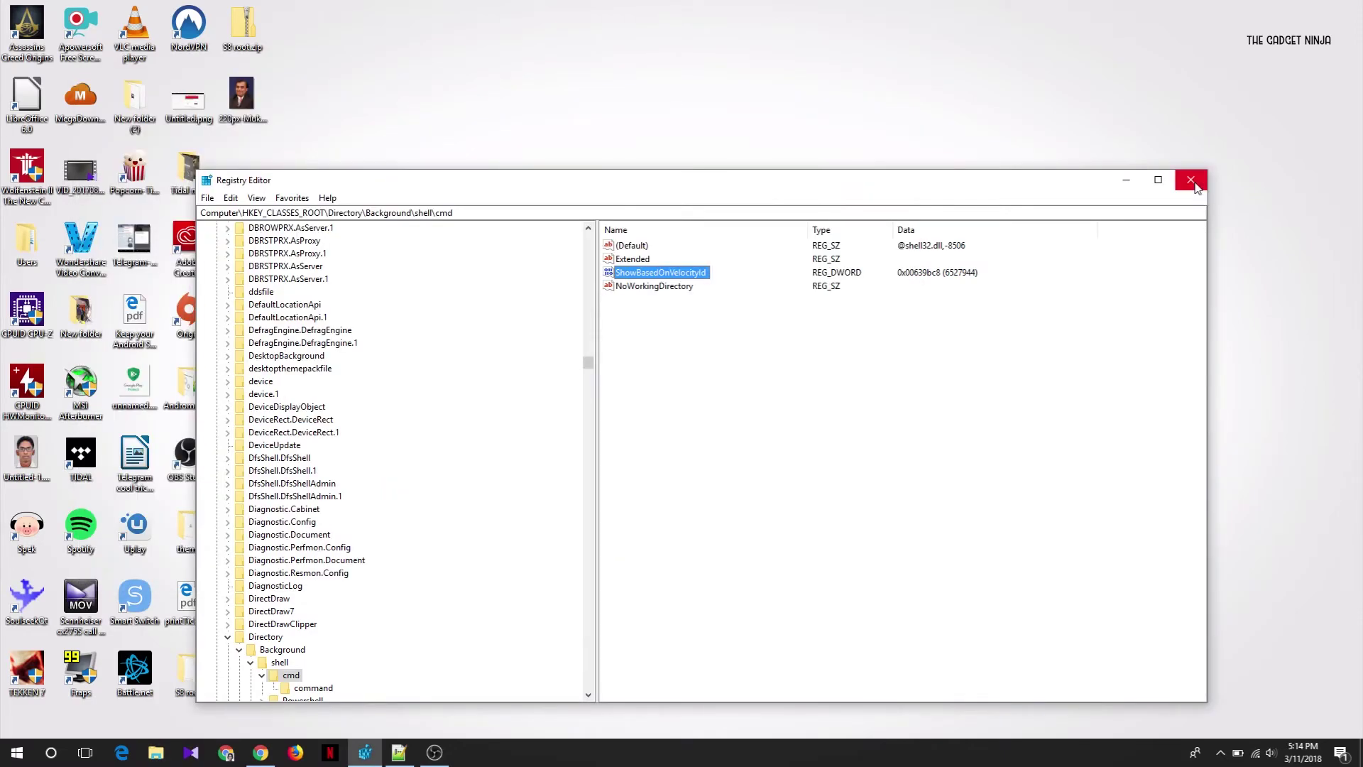
# Close Registry Editor, leaving a clean desktop.
pyautogui.click(1195, 183)
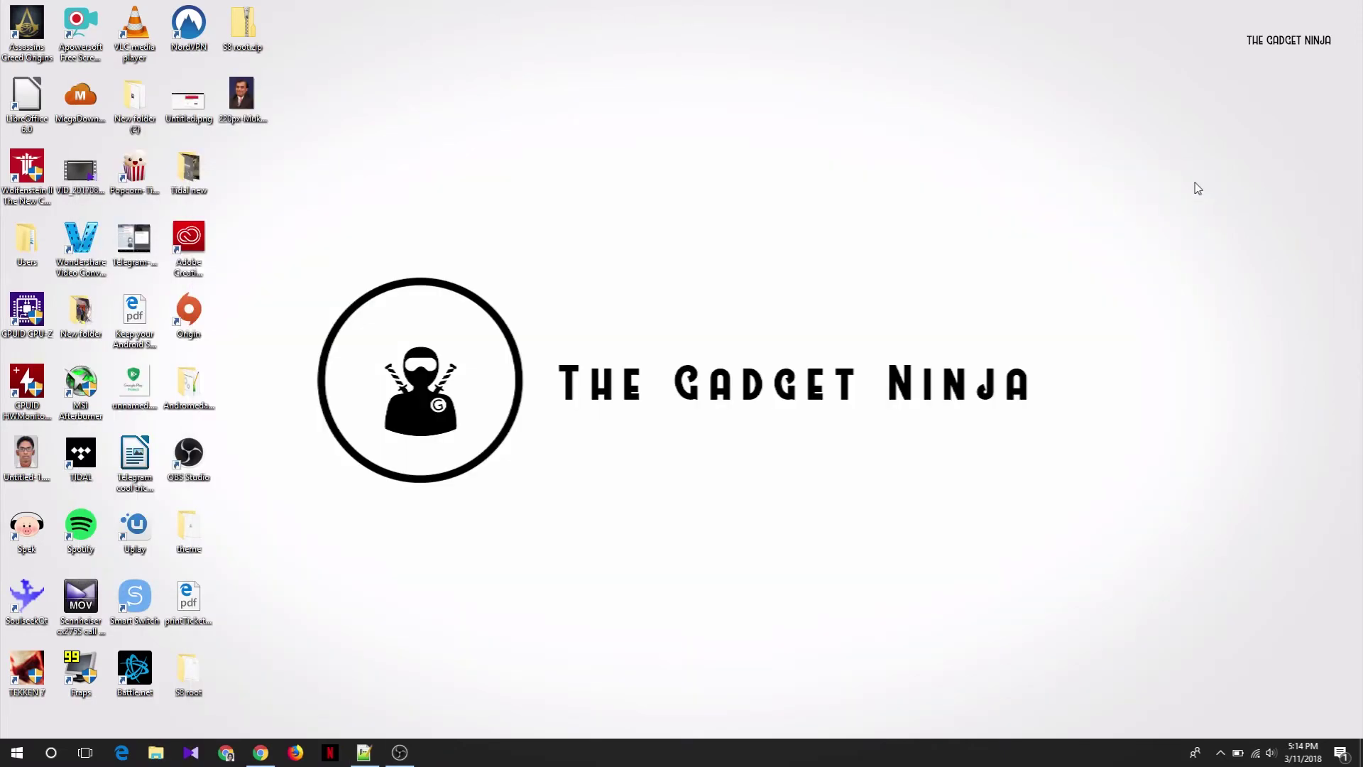